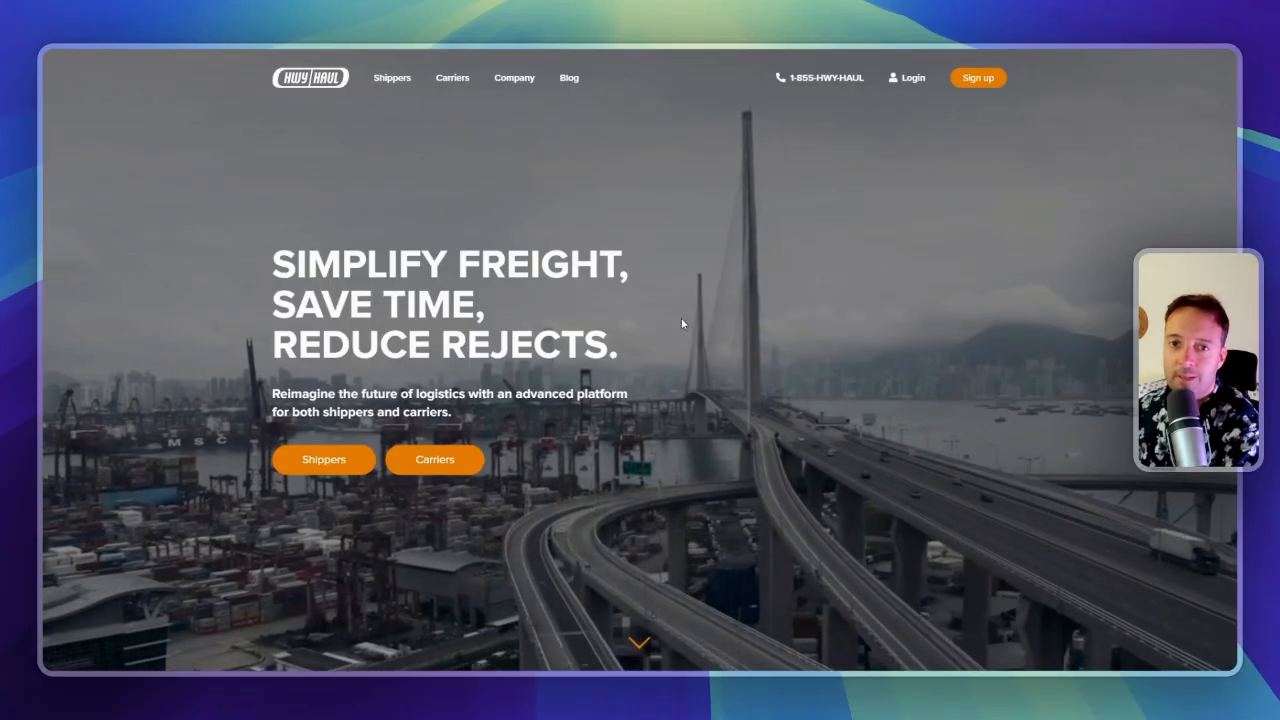
Look over the existing Hwy Haul homepage's hero and booking sections as reference for the rebuild
scroll(446, 380, down, 10)
scroll(600, 317, up, 15)
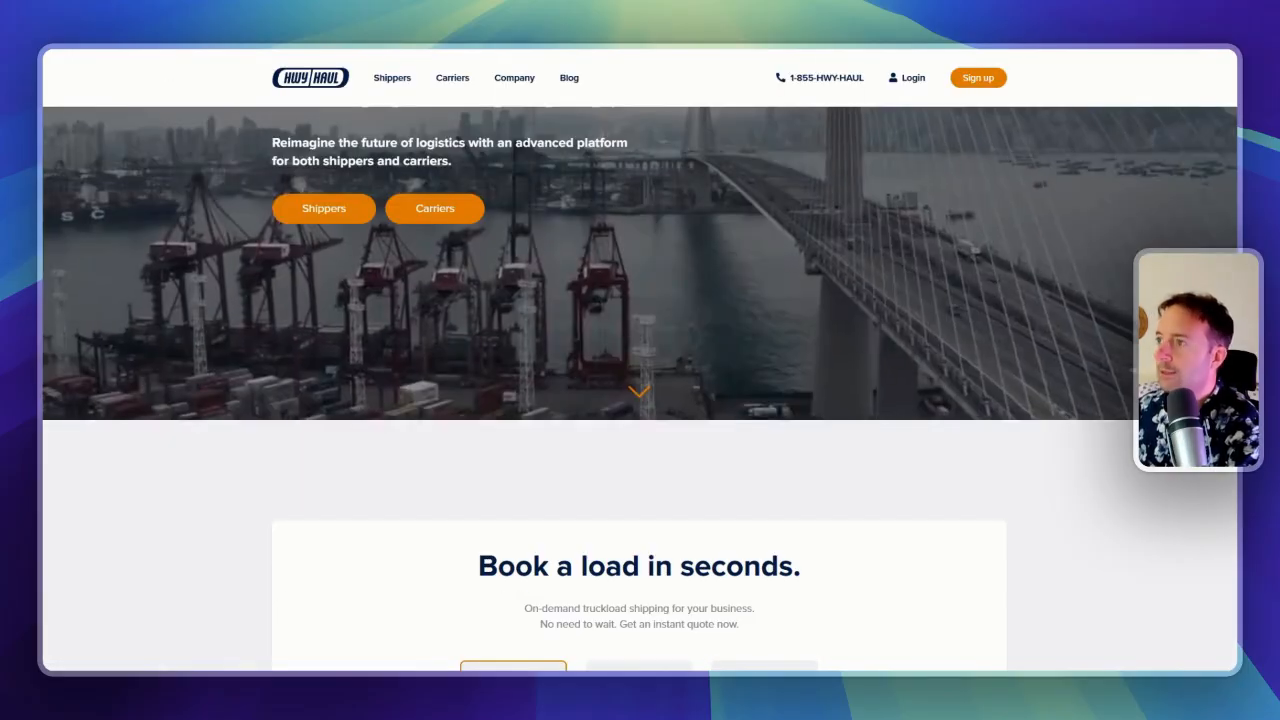
scroll(279, 293, up, 3)
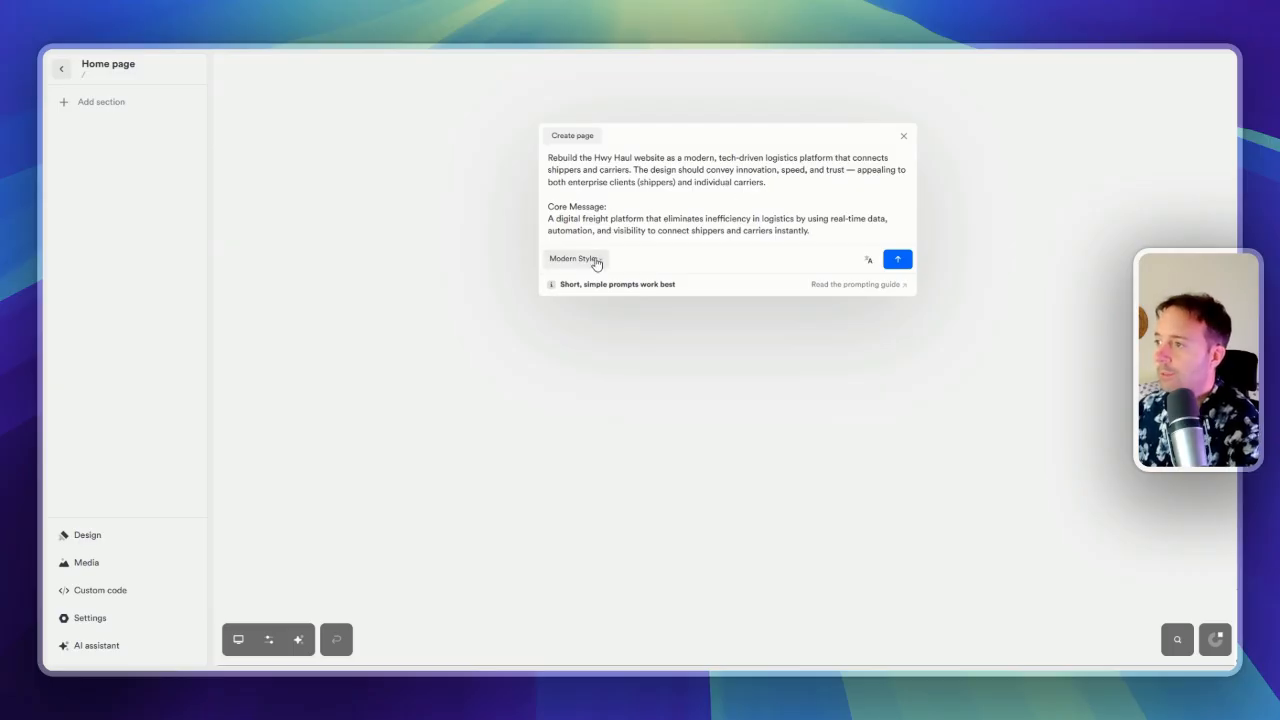
Compare the light and dark style options for the new page and choose the light Direct style
click(596, 262)
mouse_move(612, 356)
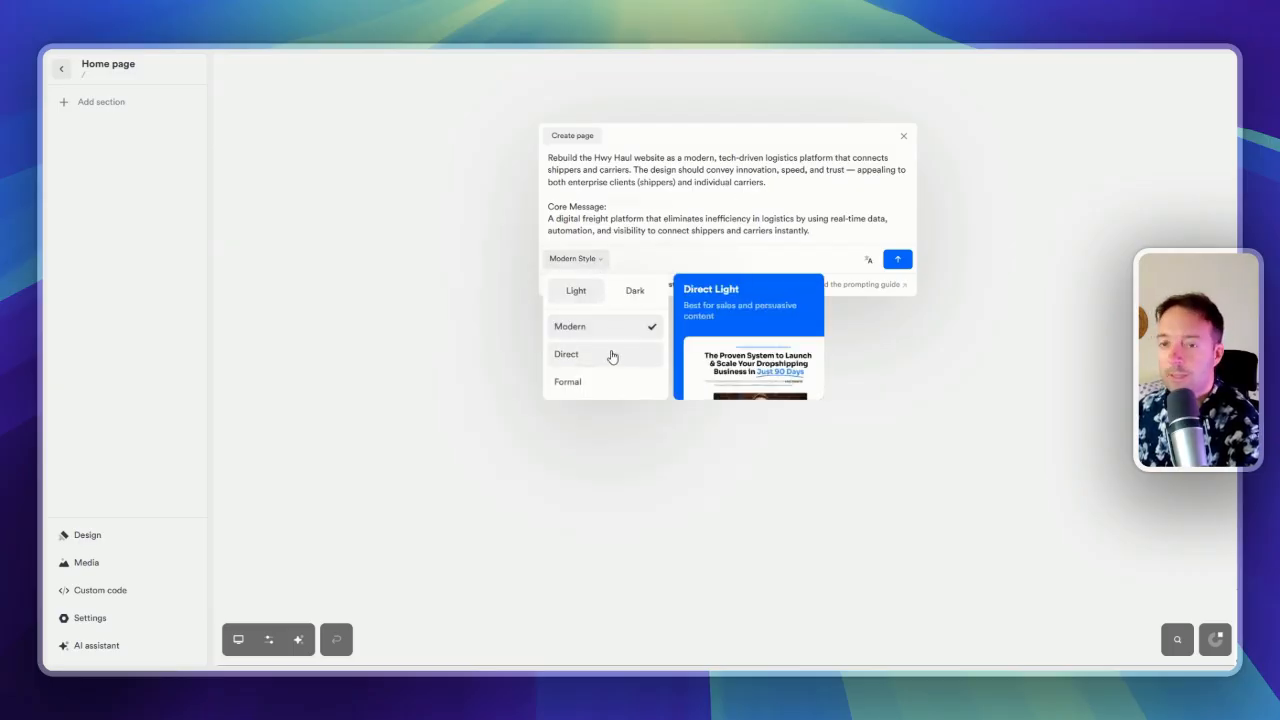
click(628, 296)
click(582, 298)
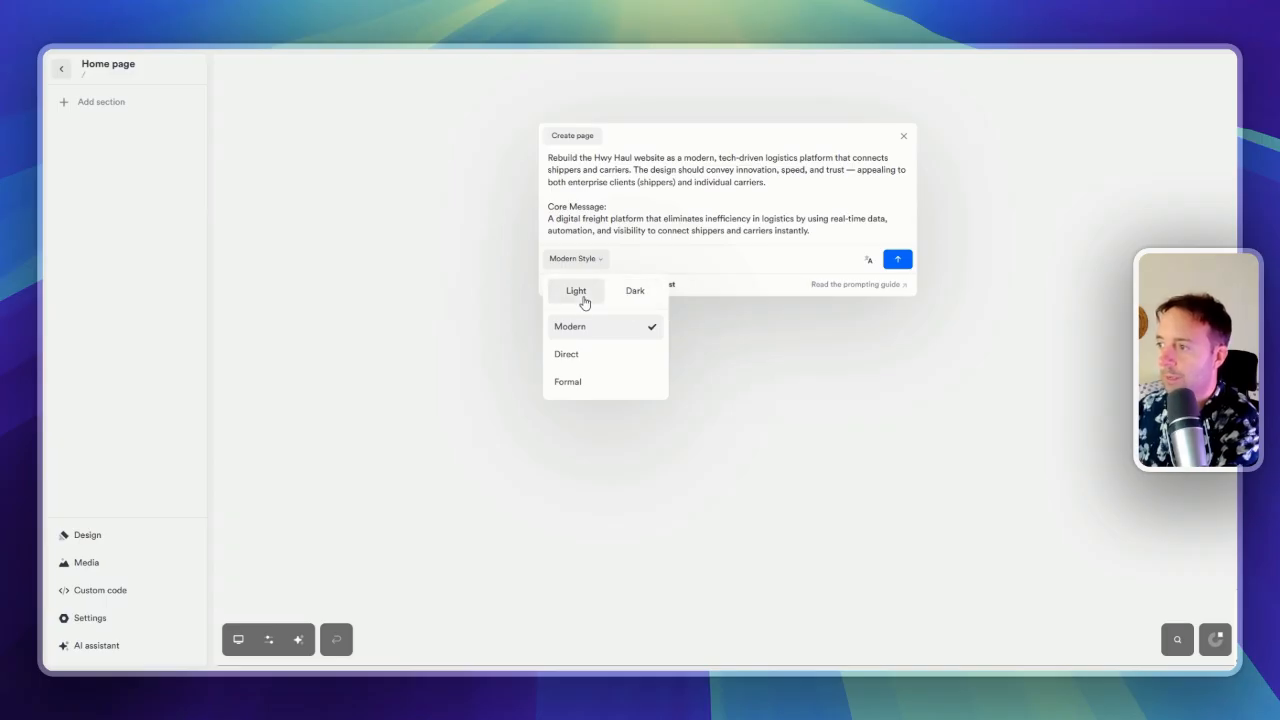
mouse_move(594, 355)
click(594, 354)
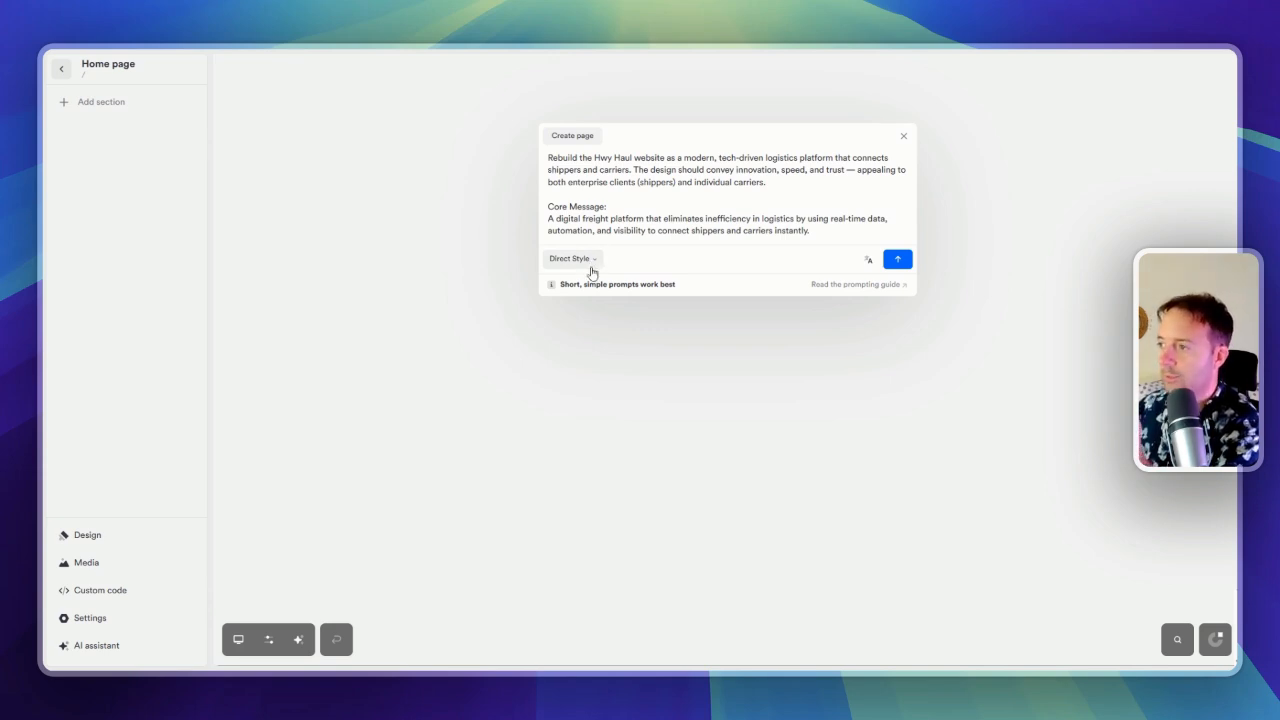
Set the page style to Formal and submit the Hwy Haul rebuild prompt to the page planner
click(593, 262)
click(604, 381)
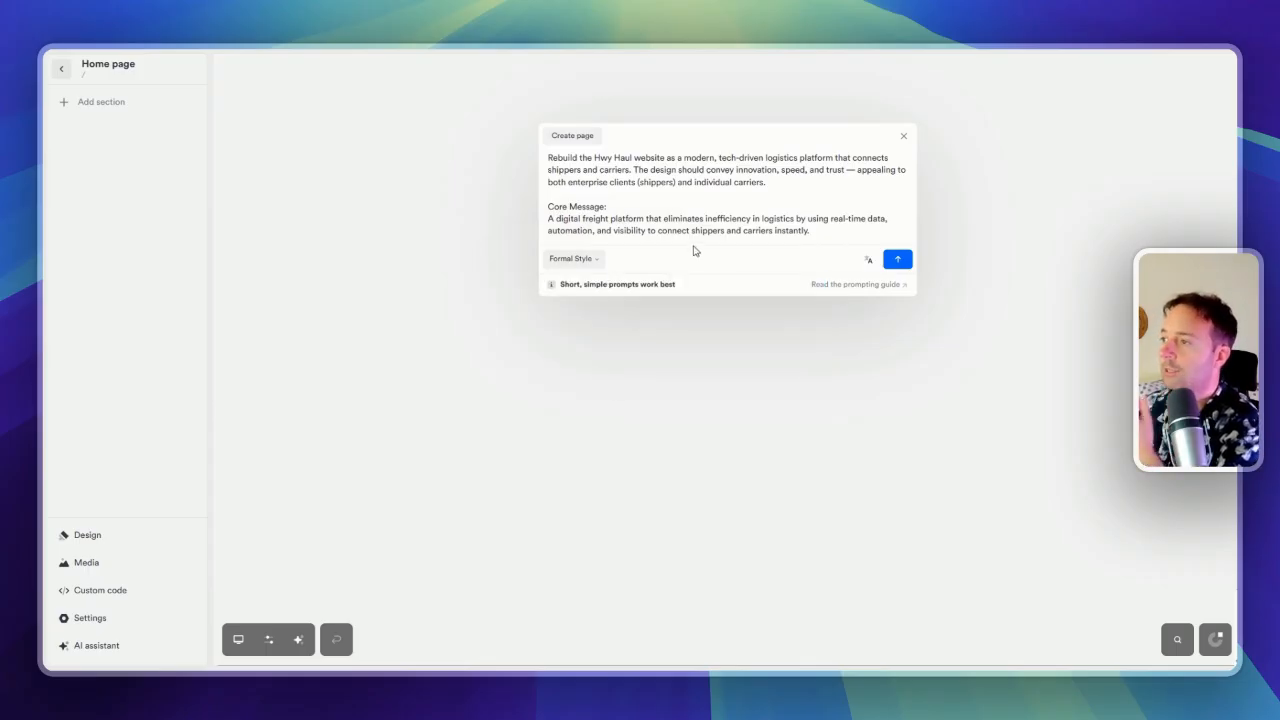
click(868, 259)
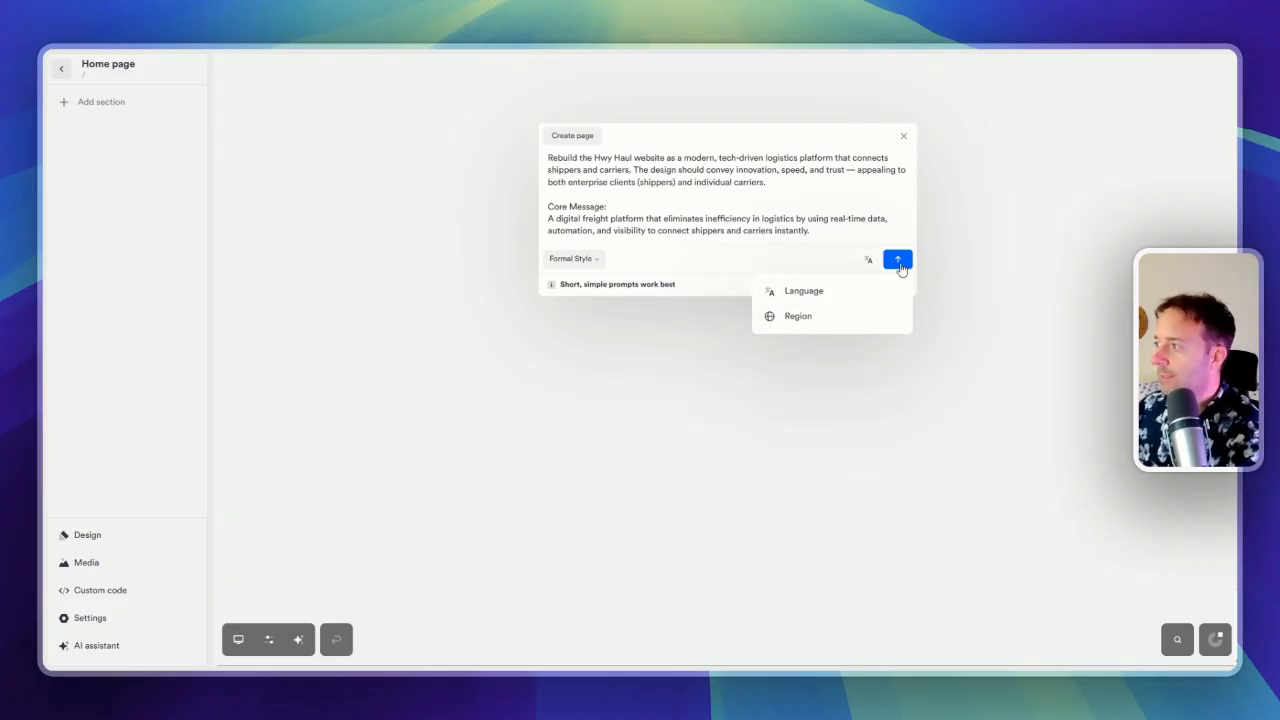
click(900, 264)
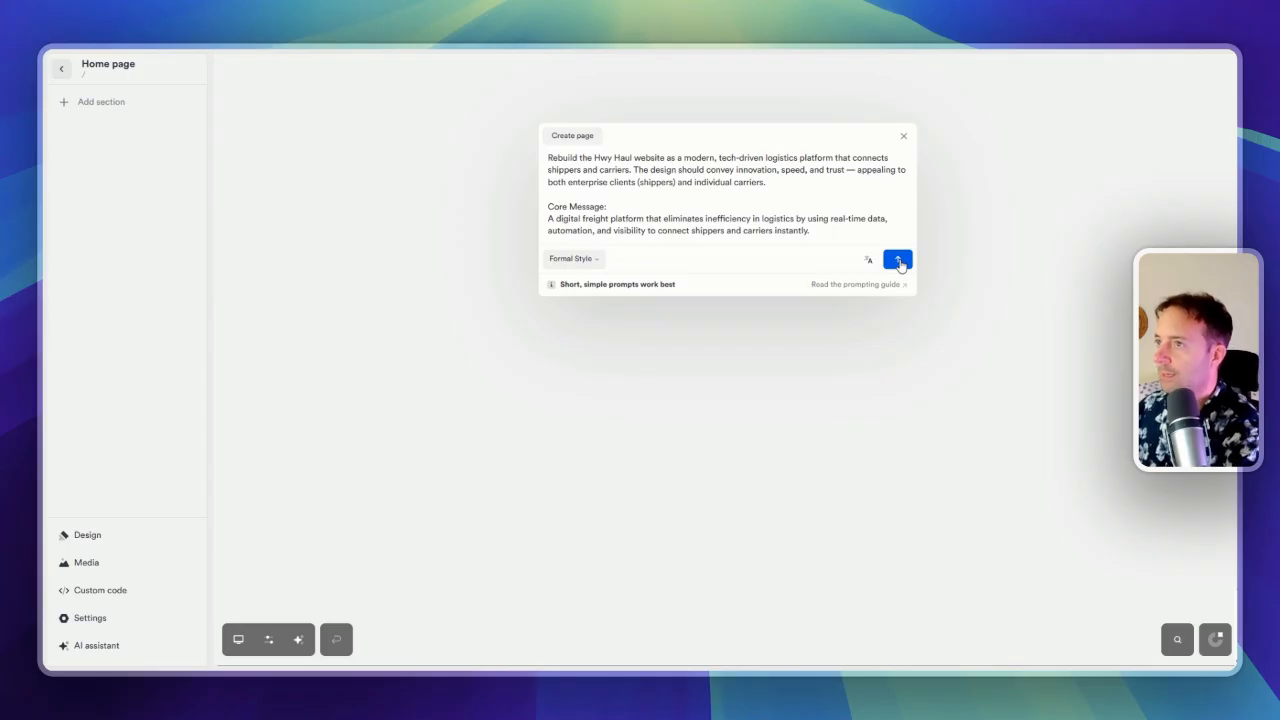
click(898, 261)
Remove the Case Study section from the planned page structure and generate the page
scroll(634, 440, up, 10)
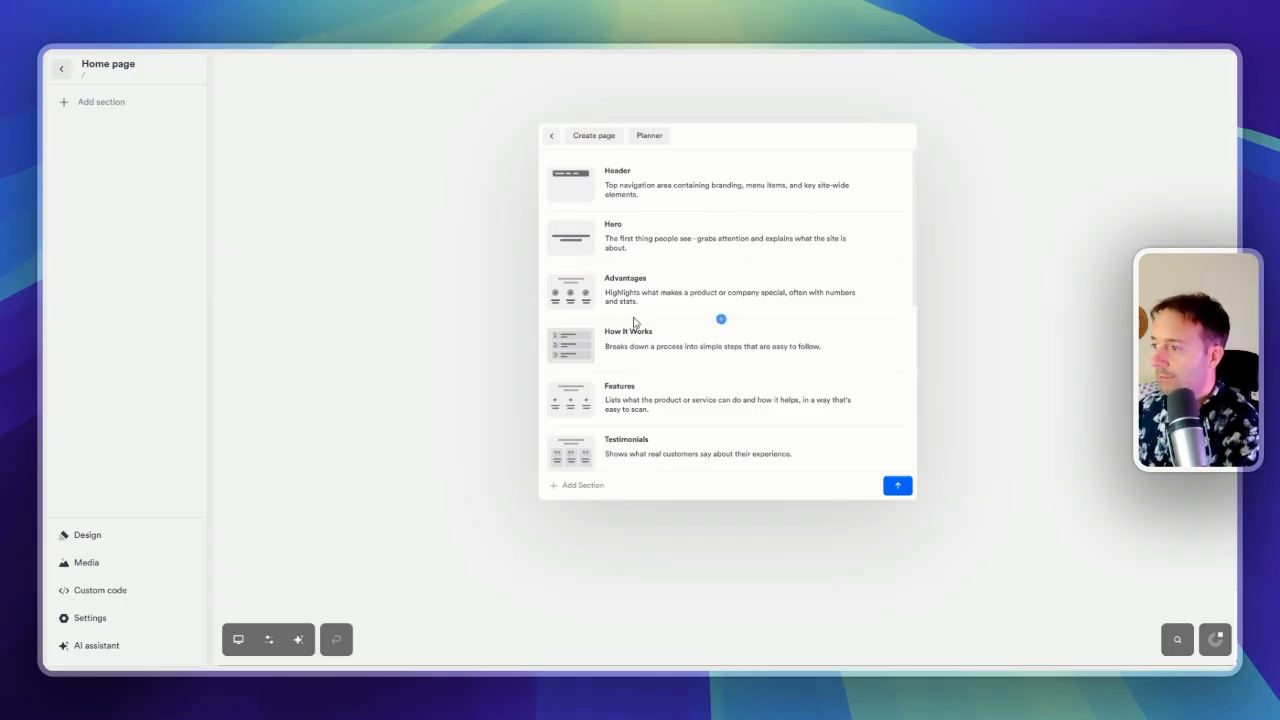
scroll(636, 322, down, 2)
scroll(645, 300, down, 4)
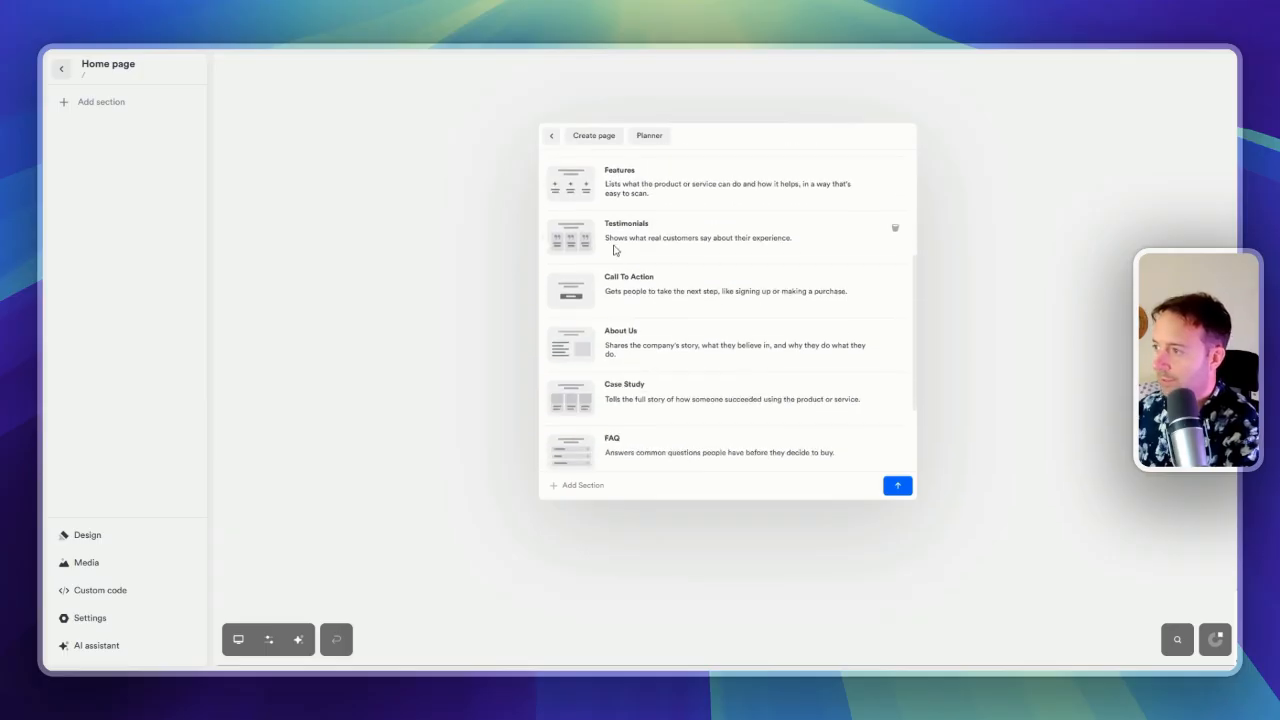
click(562, 490)
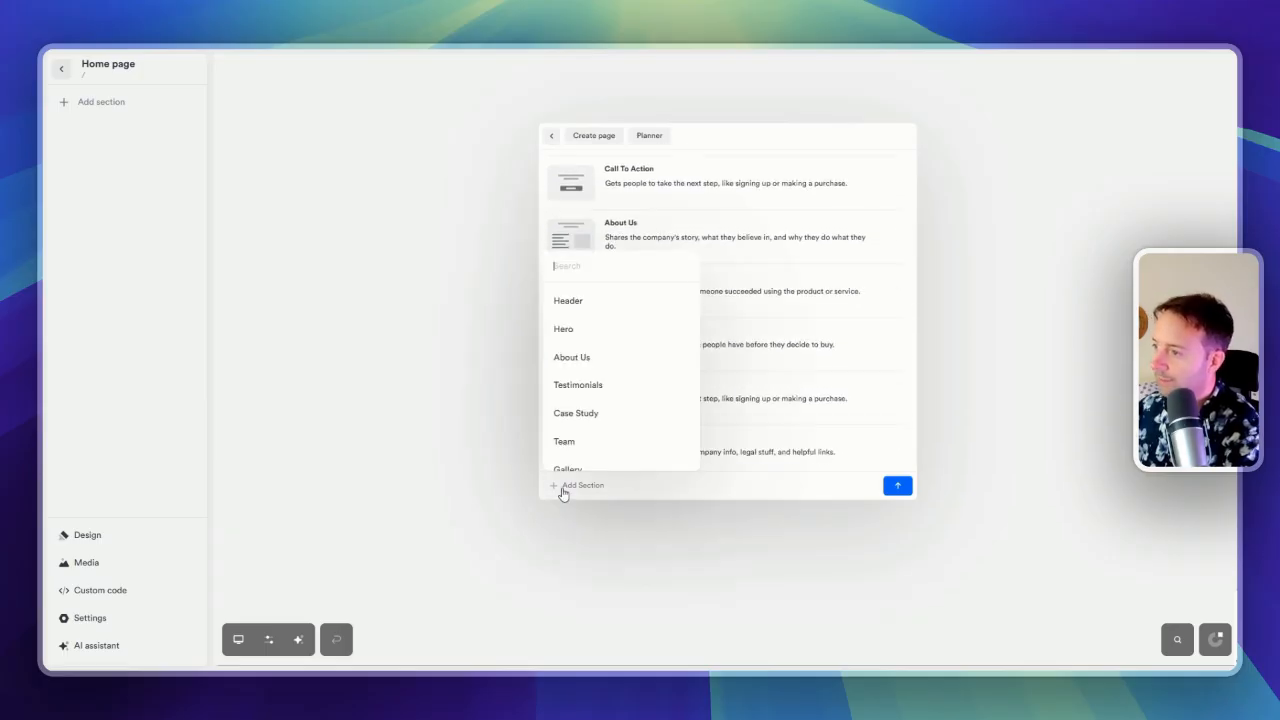
scroll(578, 346, down, 3)
scroll(578, 346, up, 3)
click(886, 276)
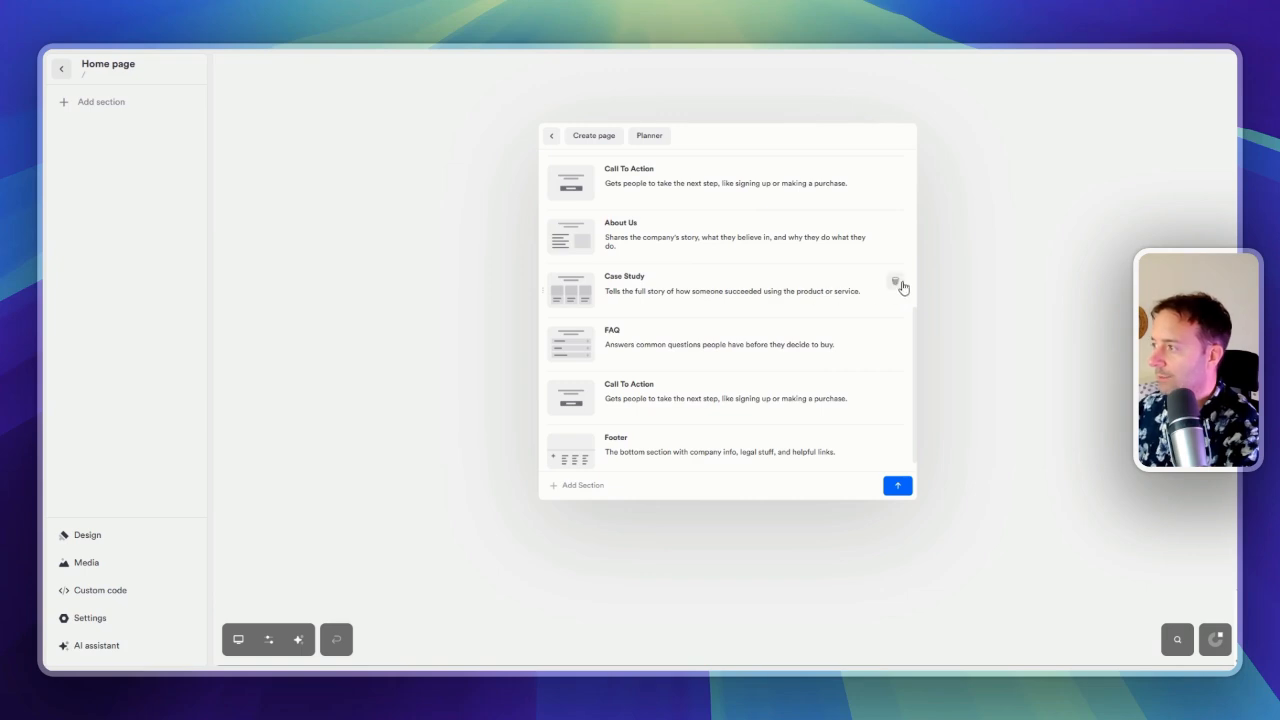
click(896, 283)
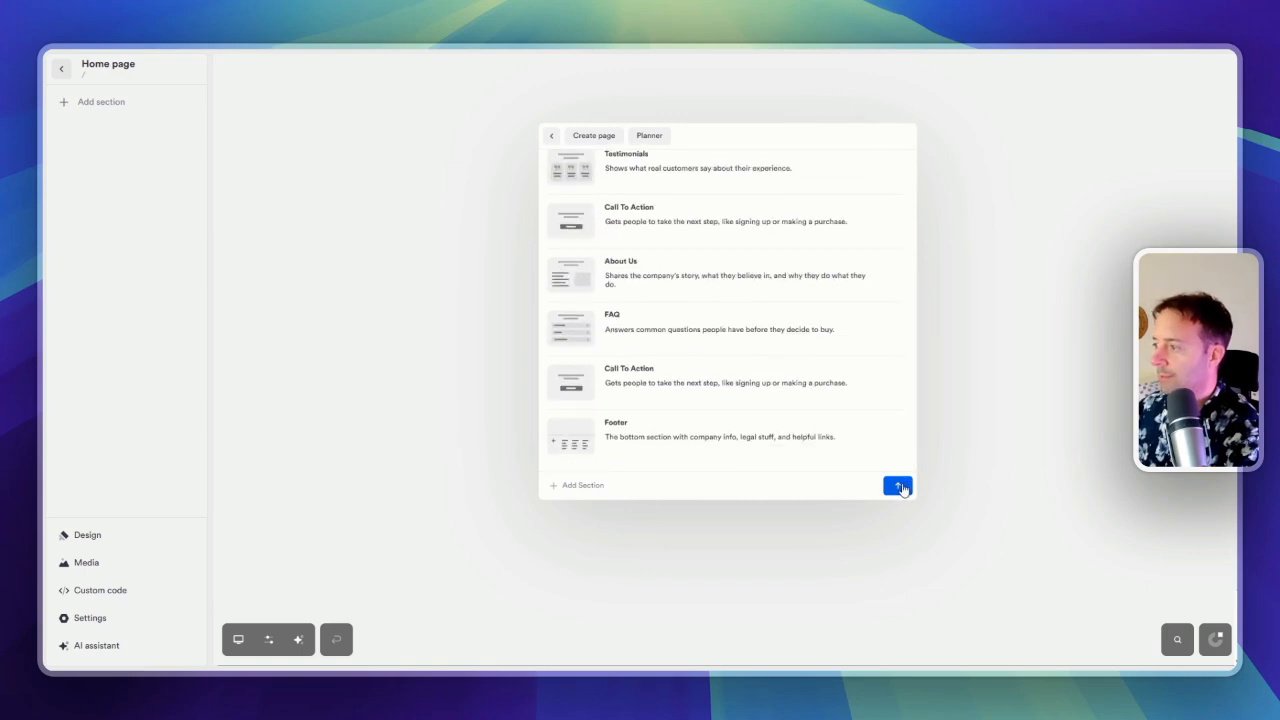
click(897, 486)
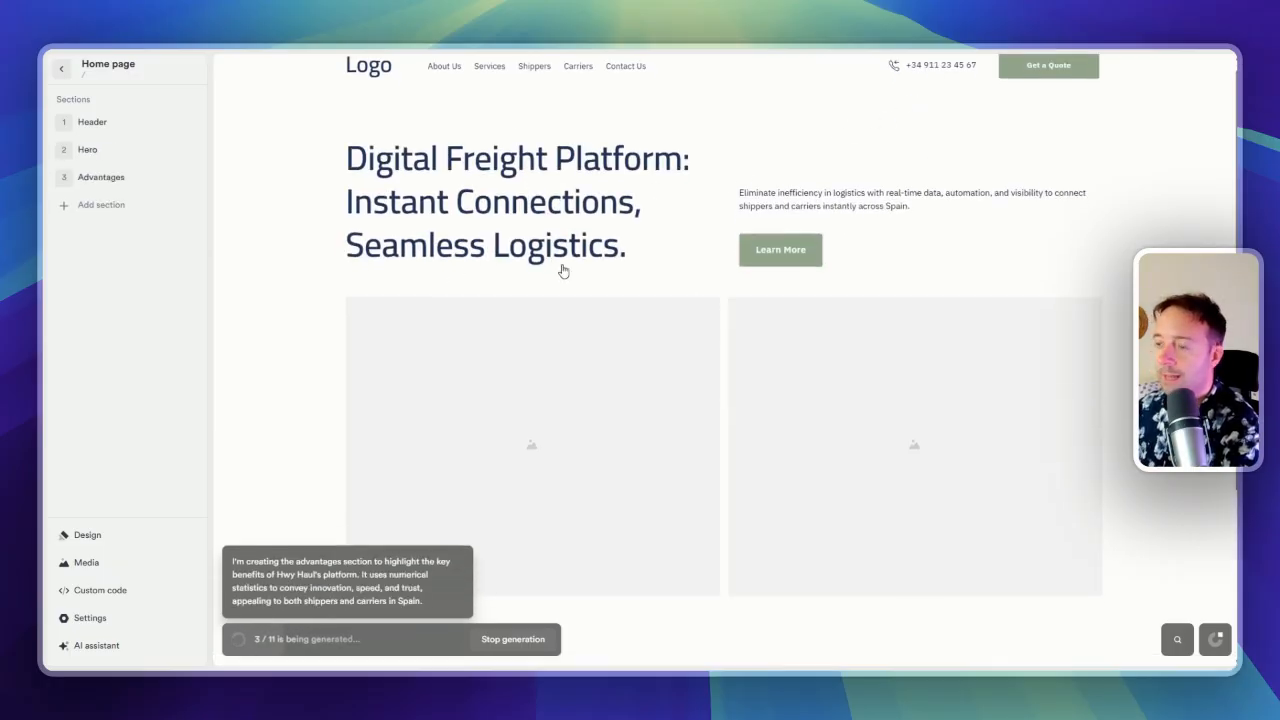
Review the generated home page from the hero through the FAQ section and approve it
scroll(563, 271, down, 3)
scroll(607, 273, down, 5)
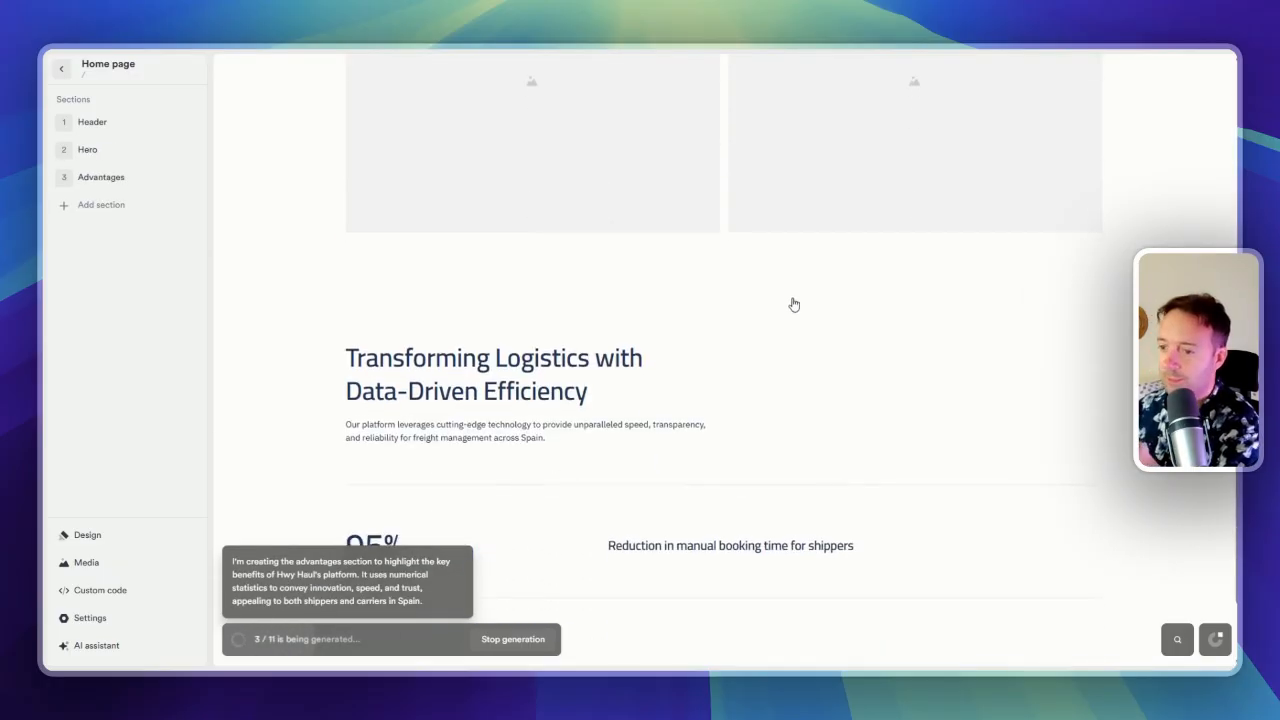
scroll(690, 330, down, 4)
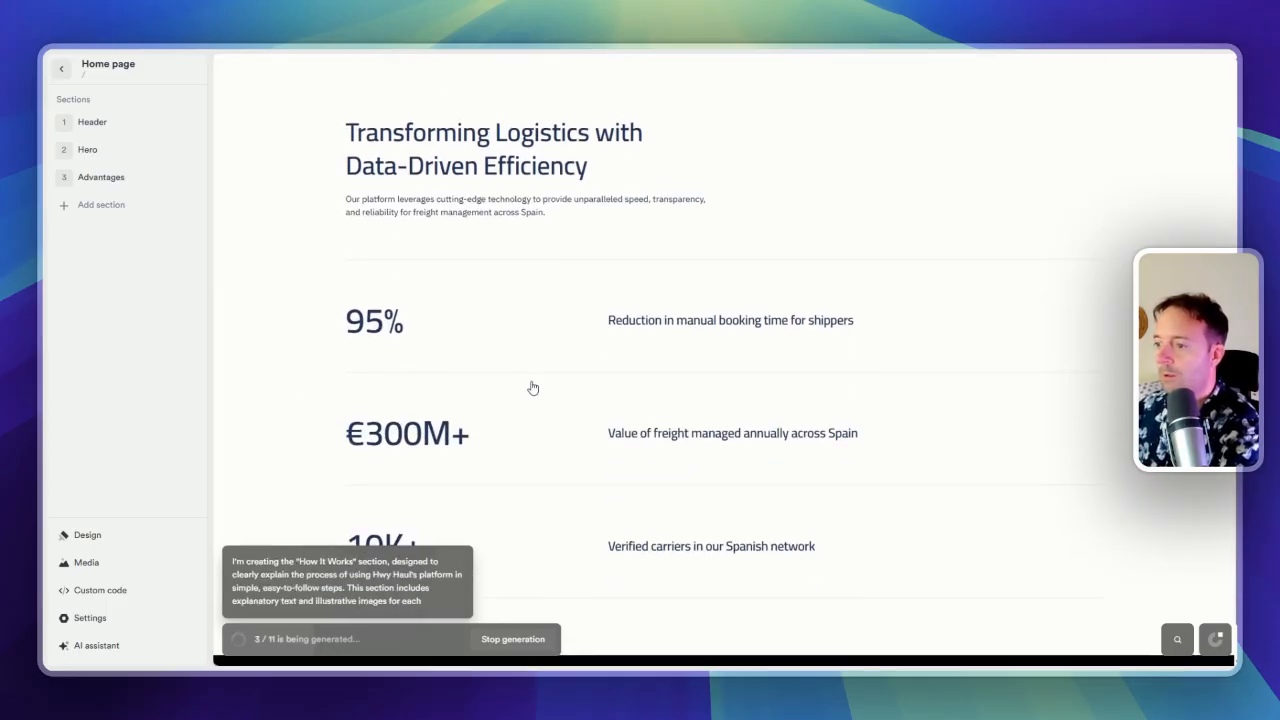
scroll(533, 388, down, 8)
scroll(533, 388, down, 5)
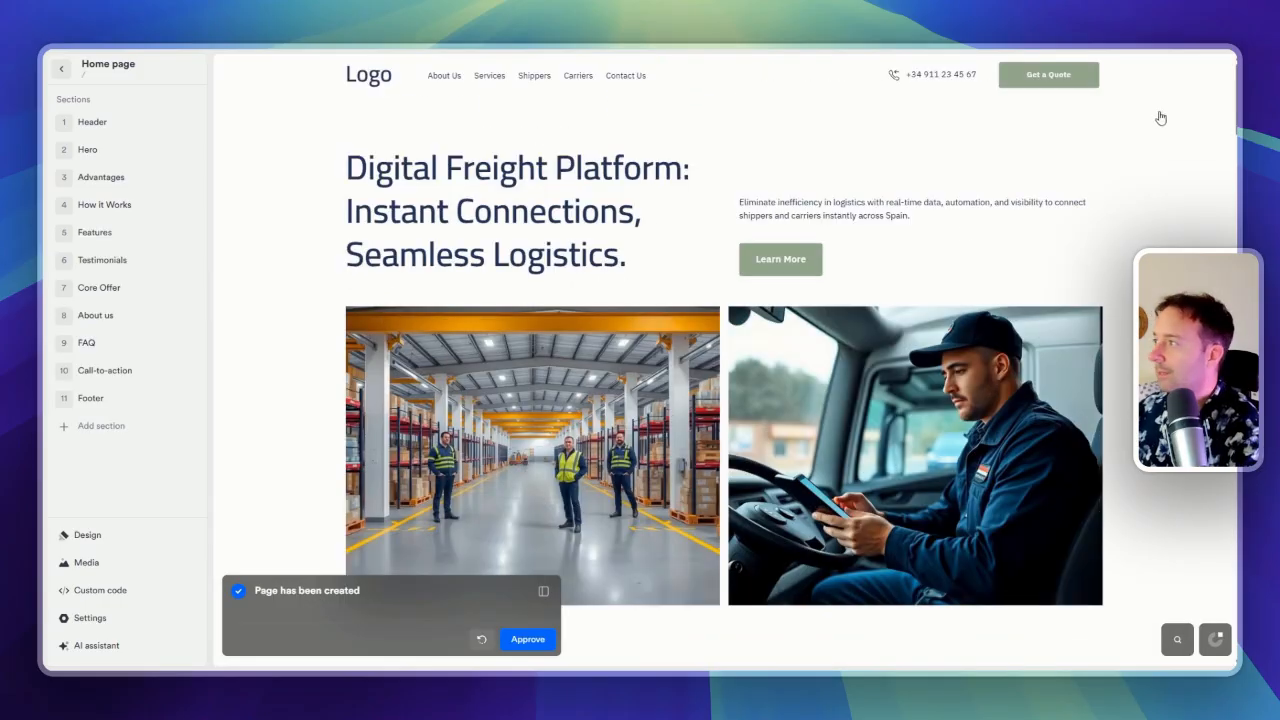
scroll(905, 258, down, 12)
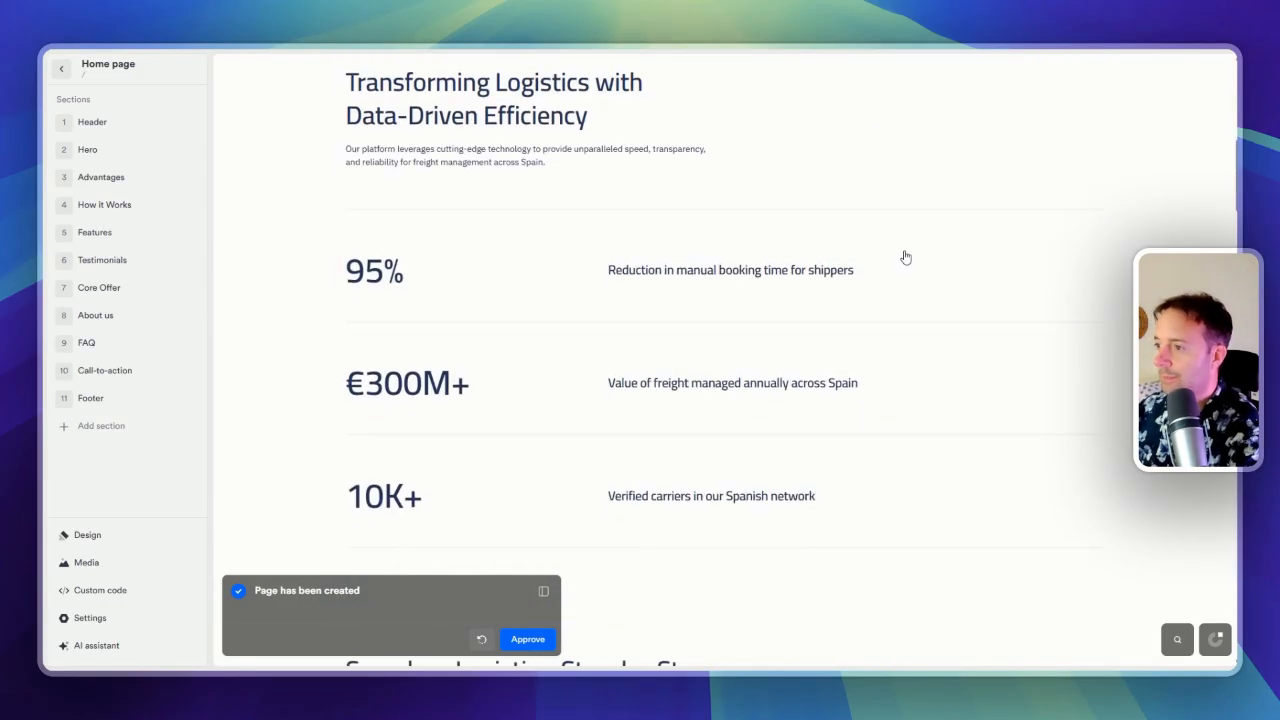
scroll(905, 258, down, 15)
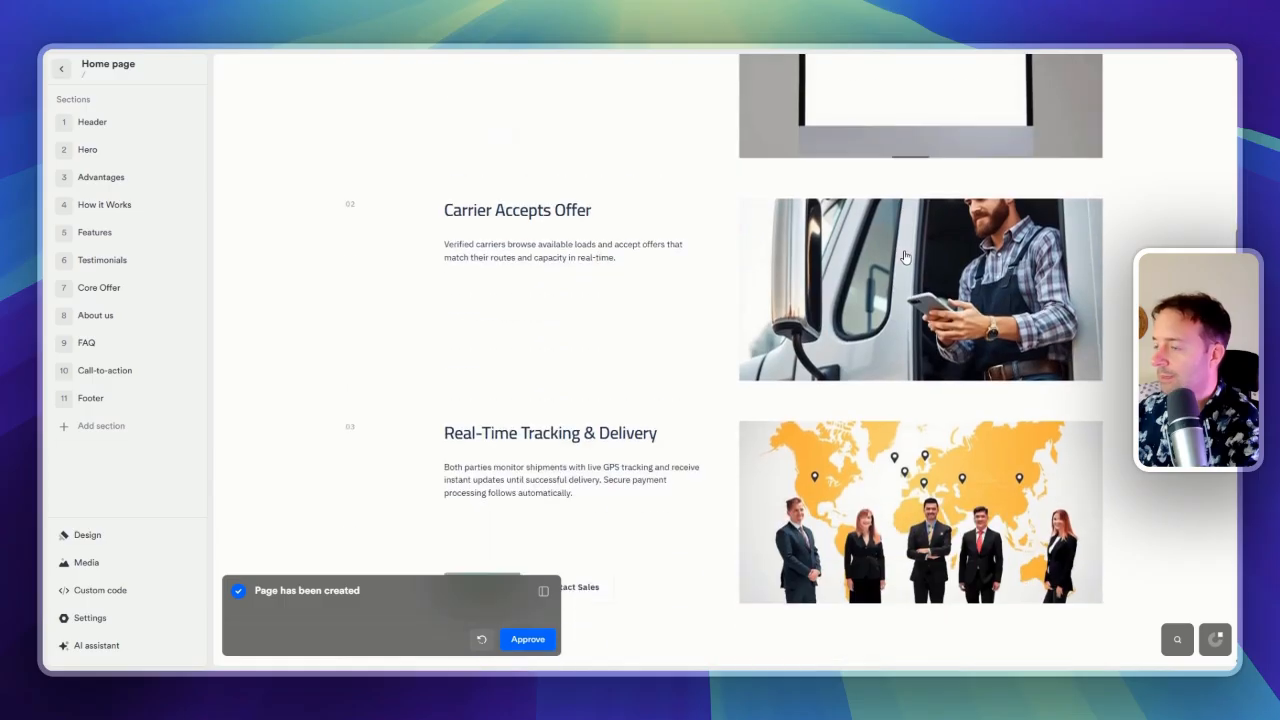
scroll(905, 265, down, 4)
scroll(913, 275, down, 12)
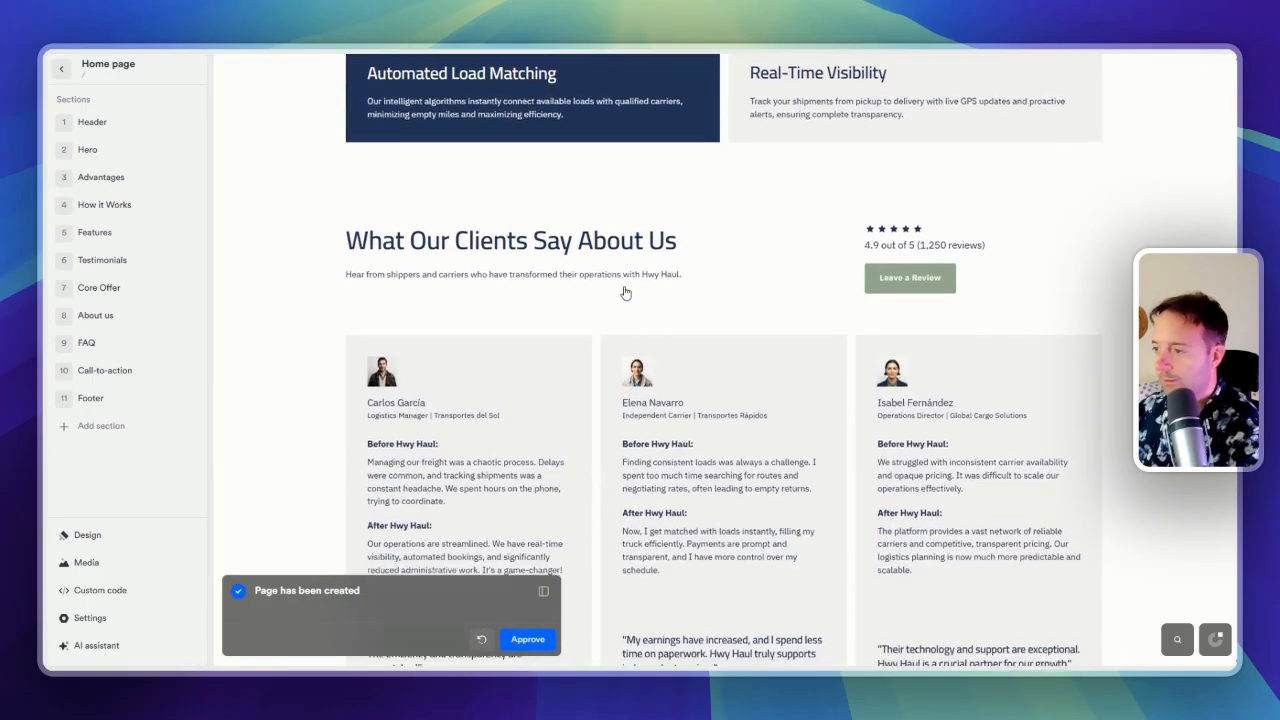
scroll(625, 291, down, 5)
scroll(637, 255, down, 5)
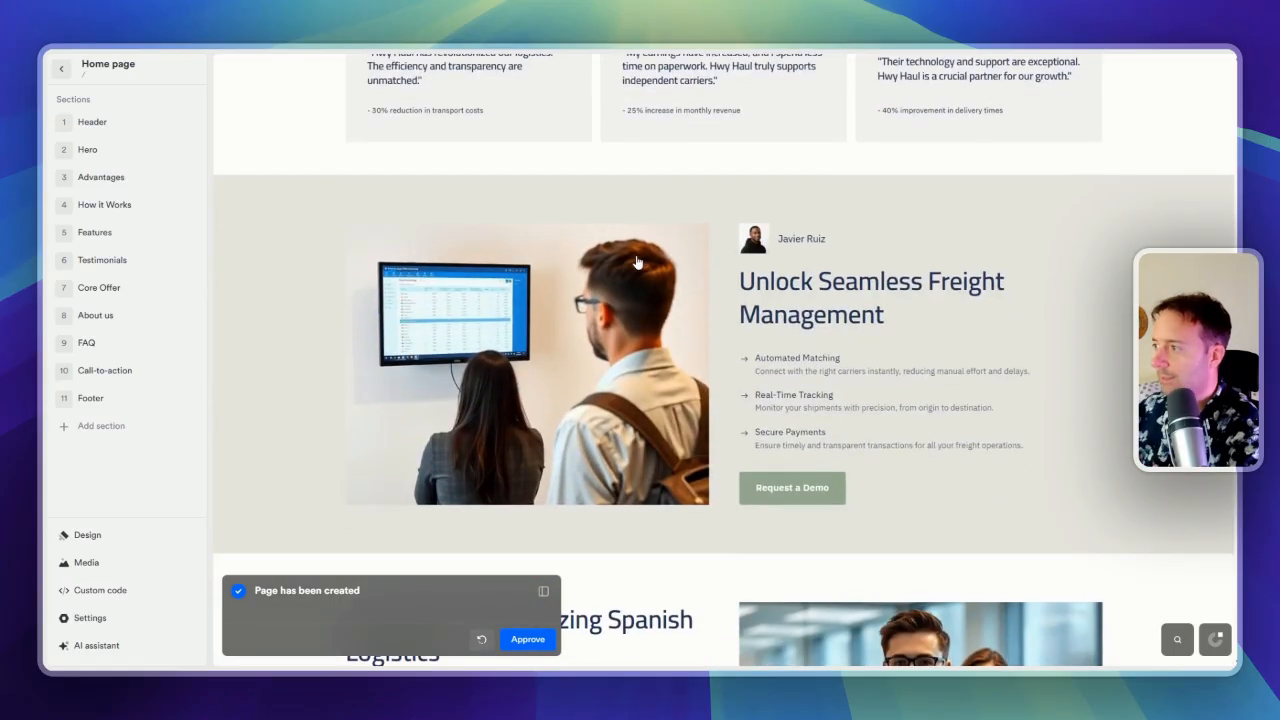
scroll(600, 263, down, 2)
scroll(706, 309, down, 4)
scroll(515, 360, down, 3)
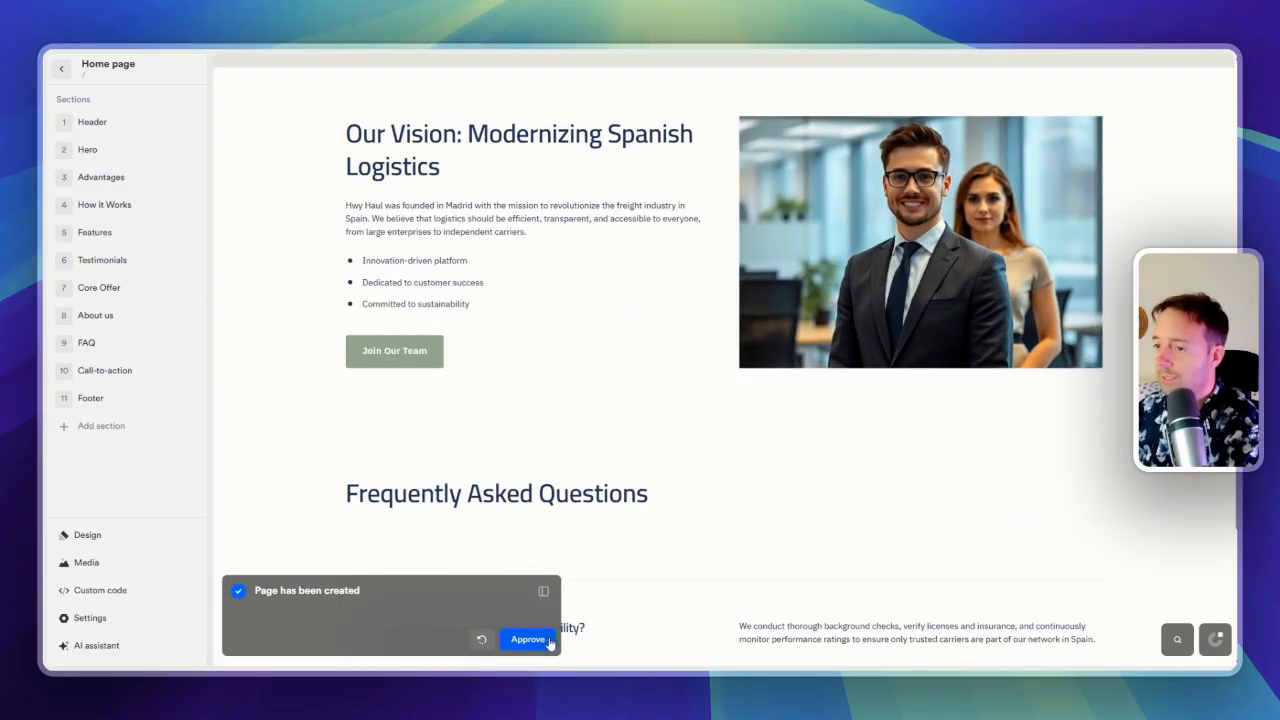
click(537, 643)
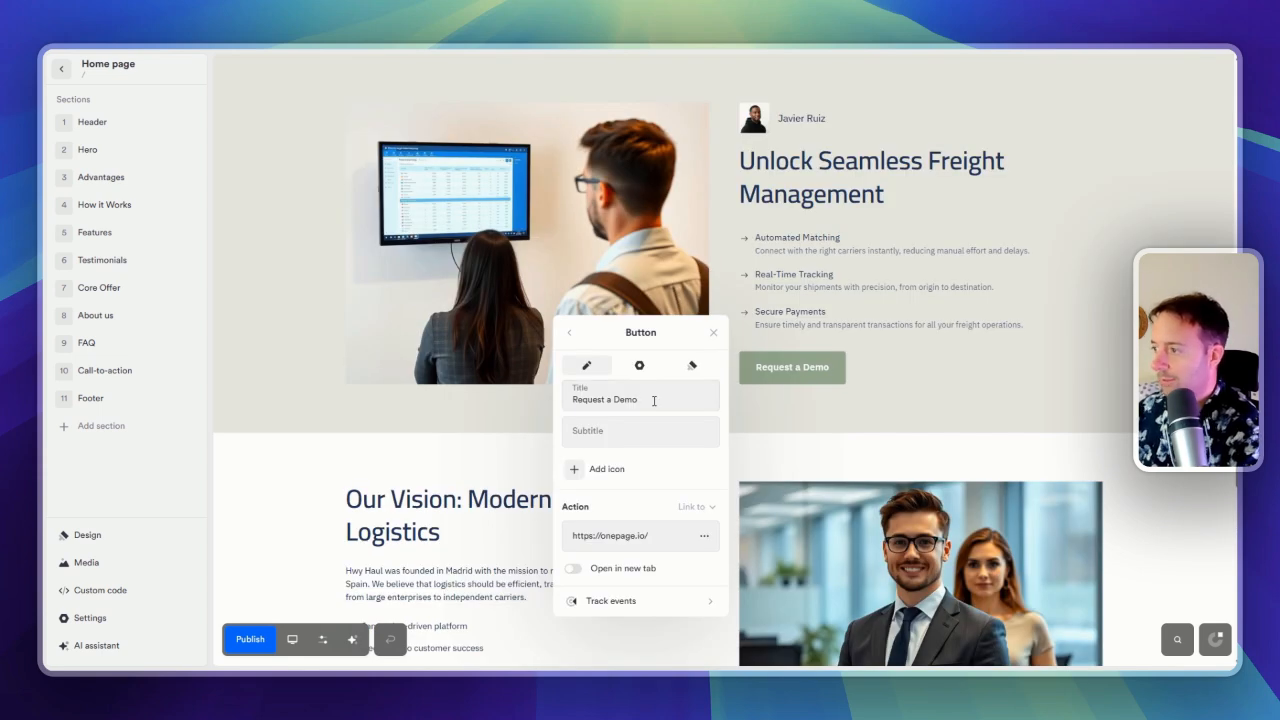
Generate layout alternatives for the Unlock Seamless Freight Management section, compare them and approve the original layout
text(o)
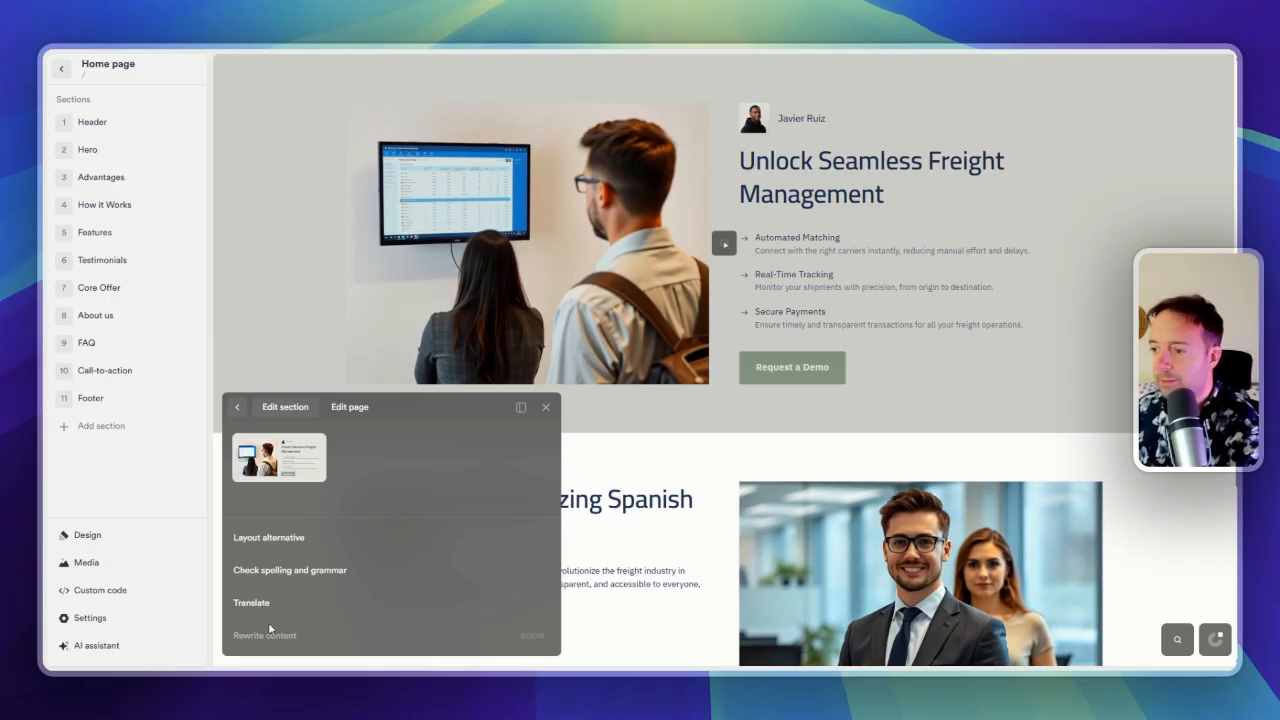
click(268, 540)
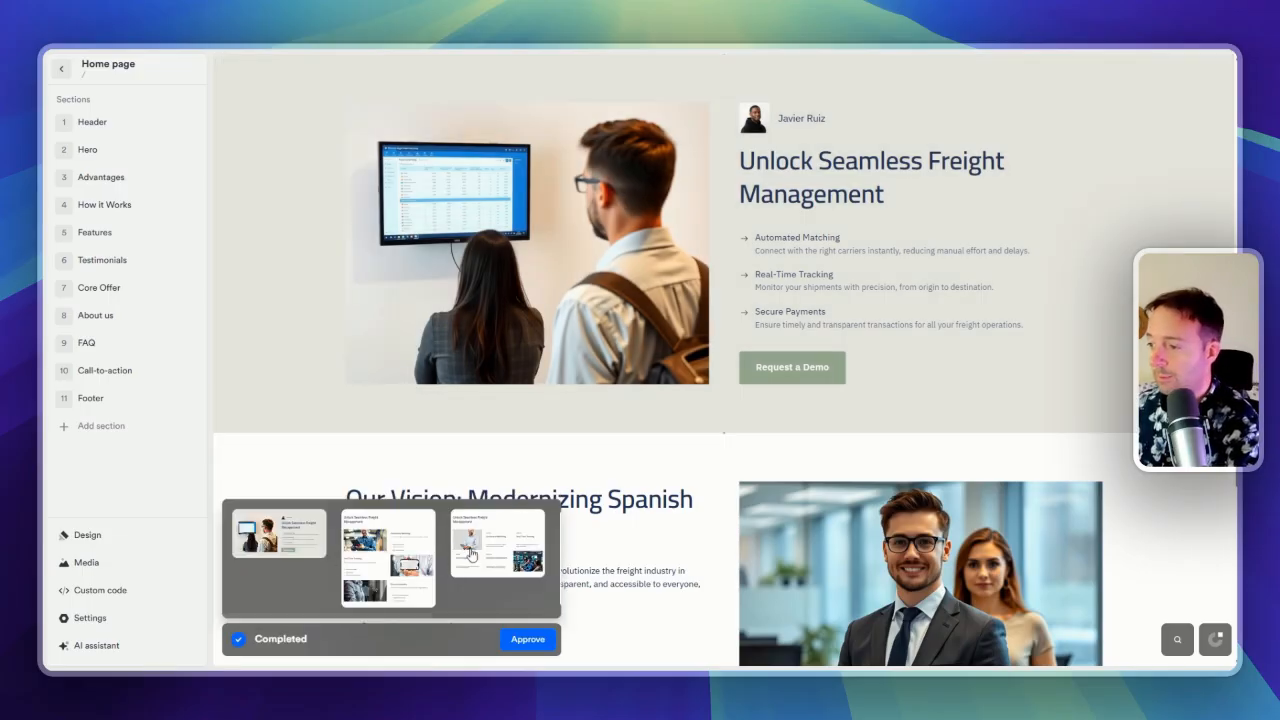
click(498, 555)
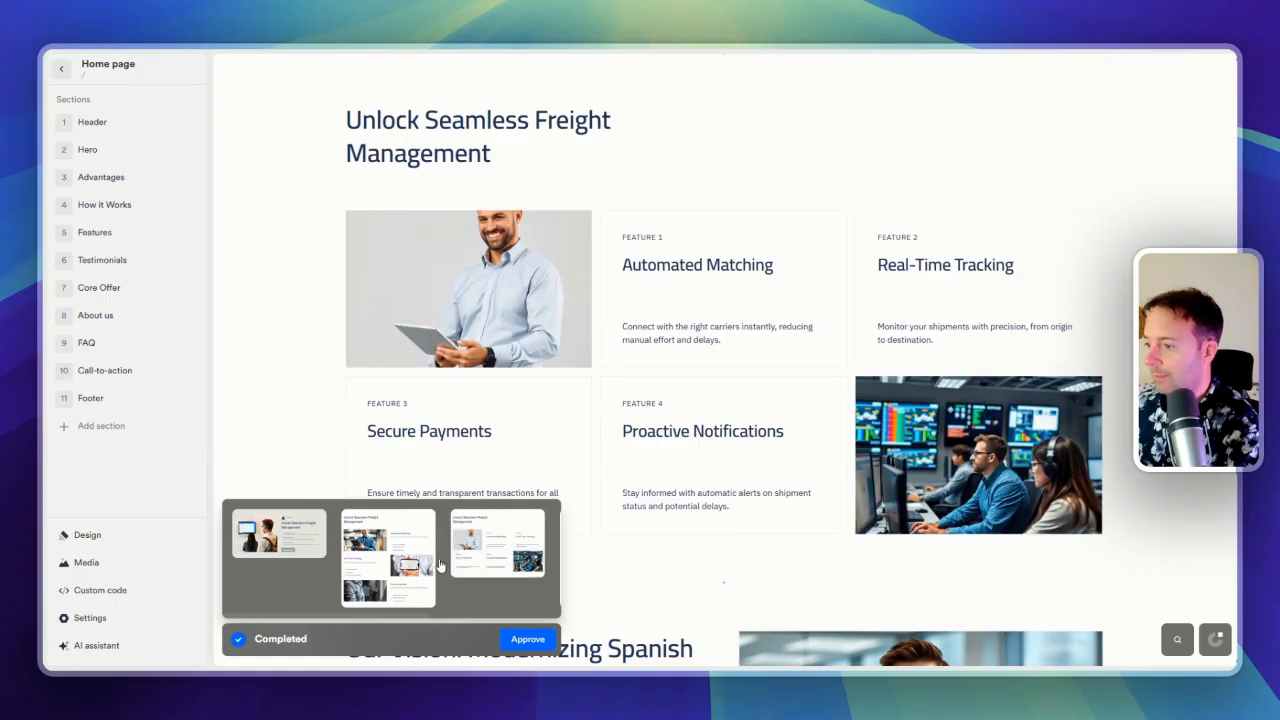
click(440, 566)
click(300, 555)
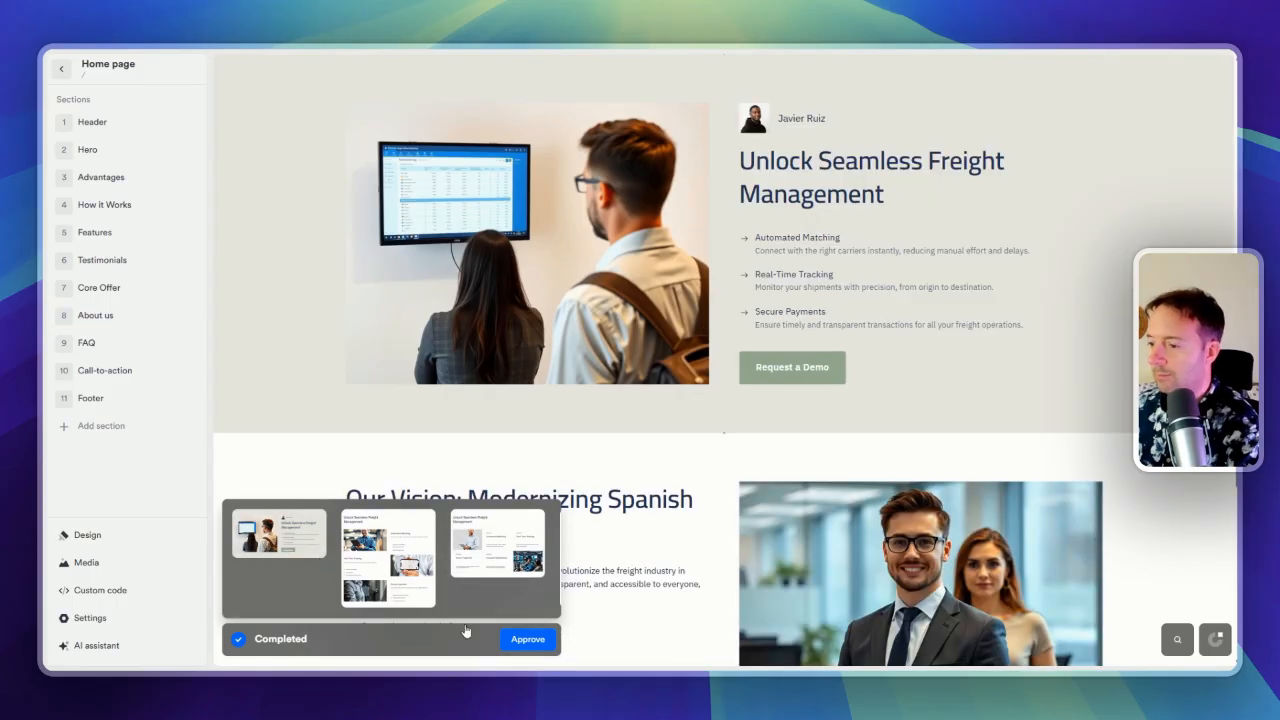
click(528, 641)
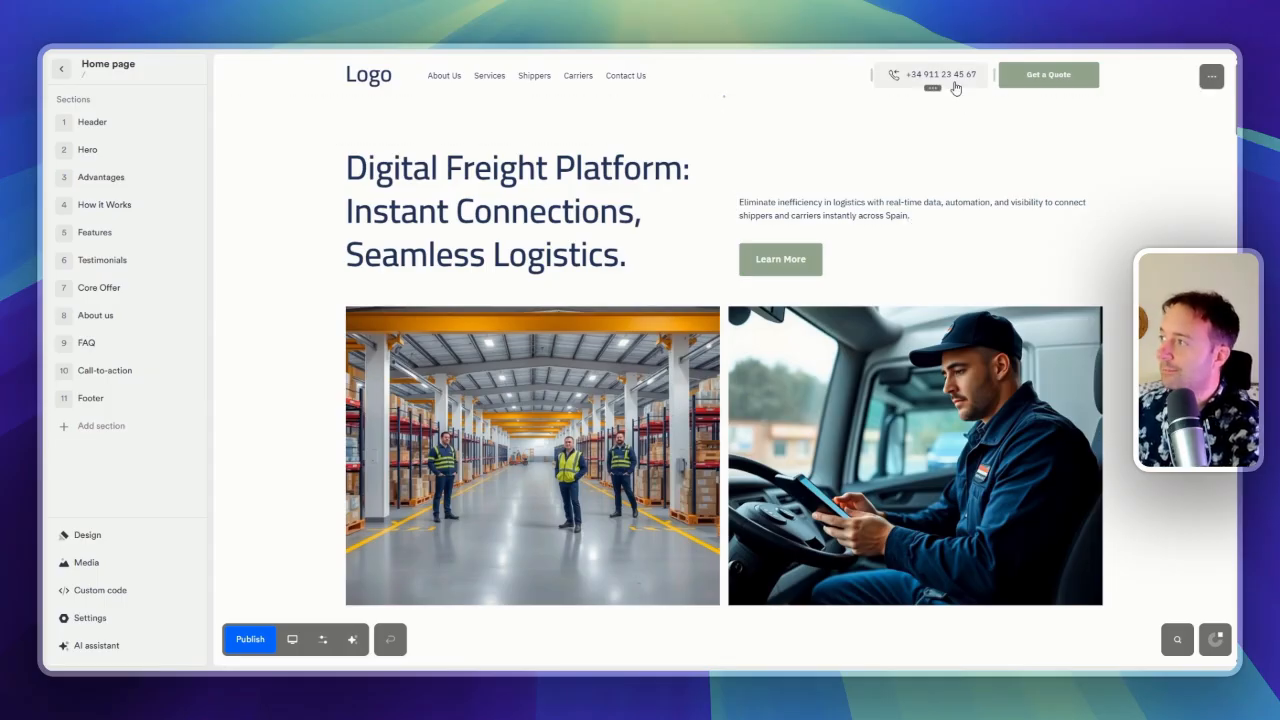
Replace the phone number in the header's contact item with a new one
click(955, 88)
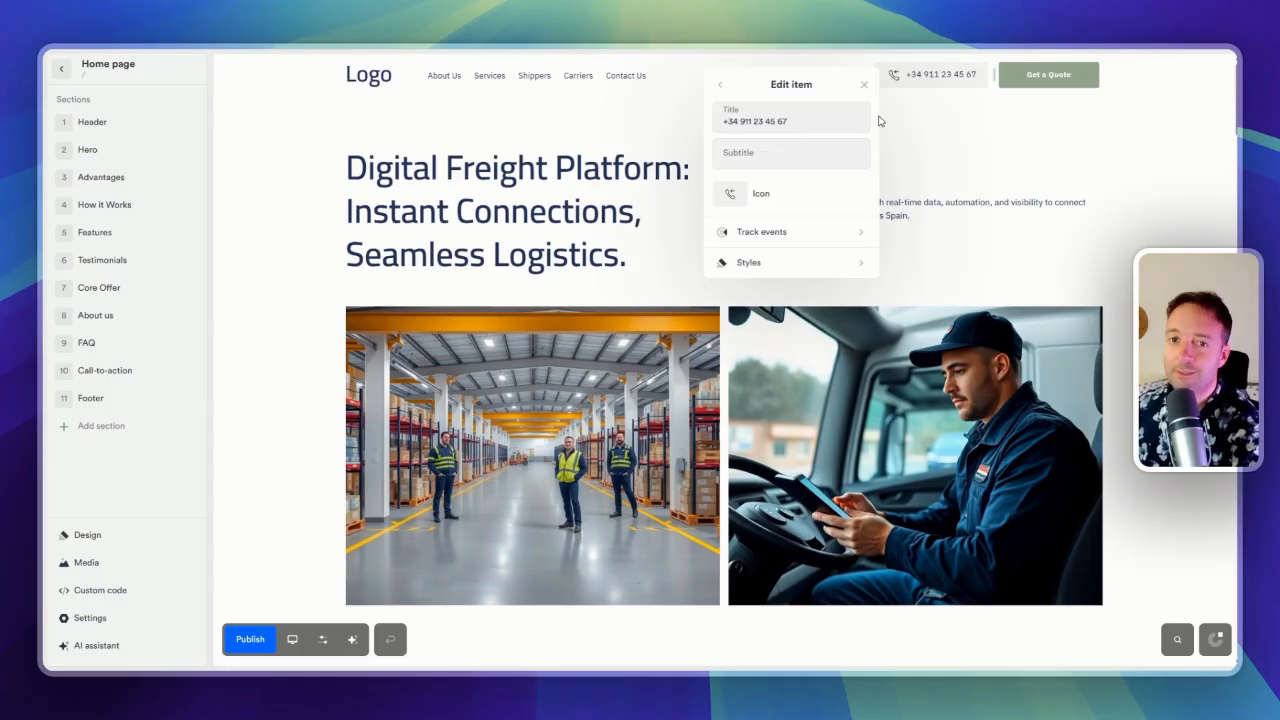
key(BackSpace)
key(BackSpace)
key(BackSpace)
key(BackSpace)
key(BackSpace)
key(BackSpace)
key(BackSpace)
key(BackSpace)
key(BackSpace)
key(BackSpace)
key(BackSpace)
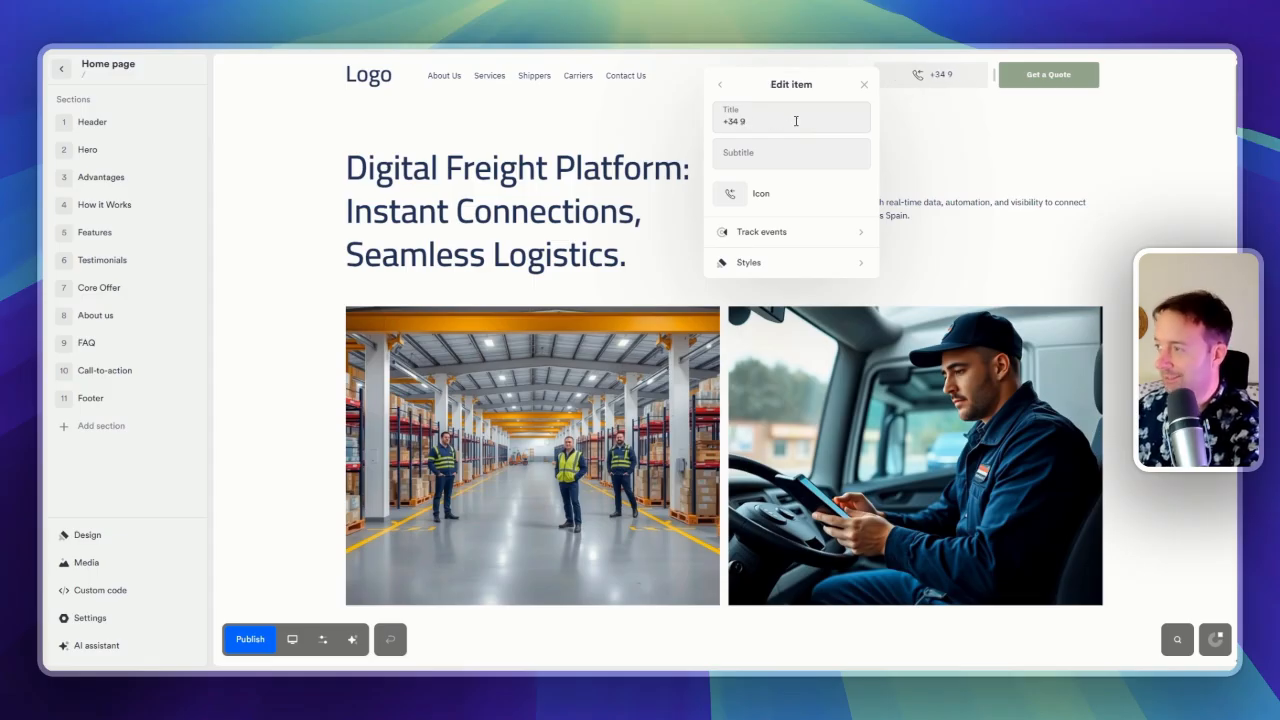
text(545)
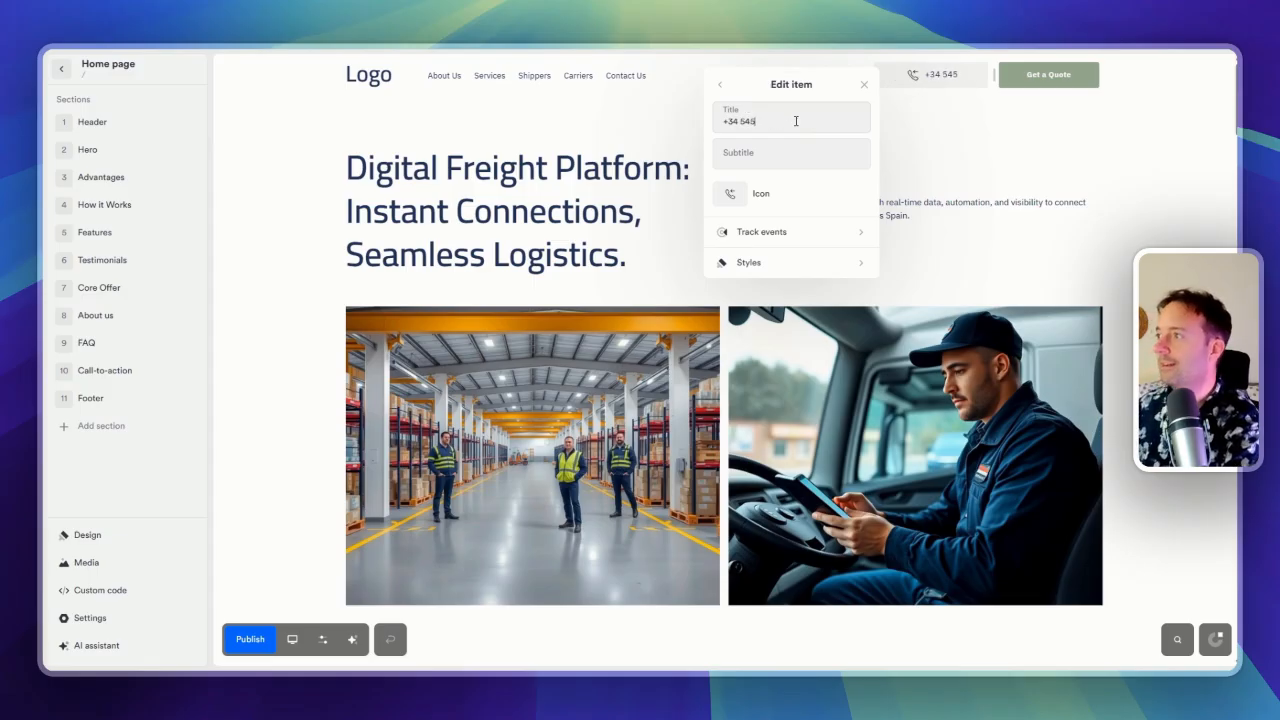
text(334344)
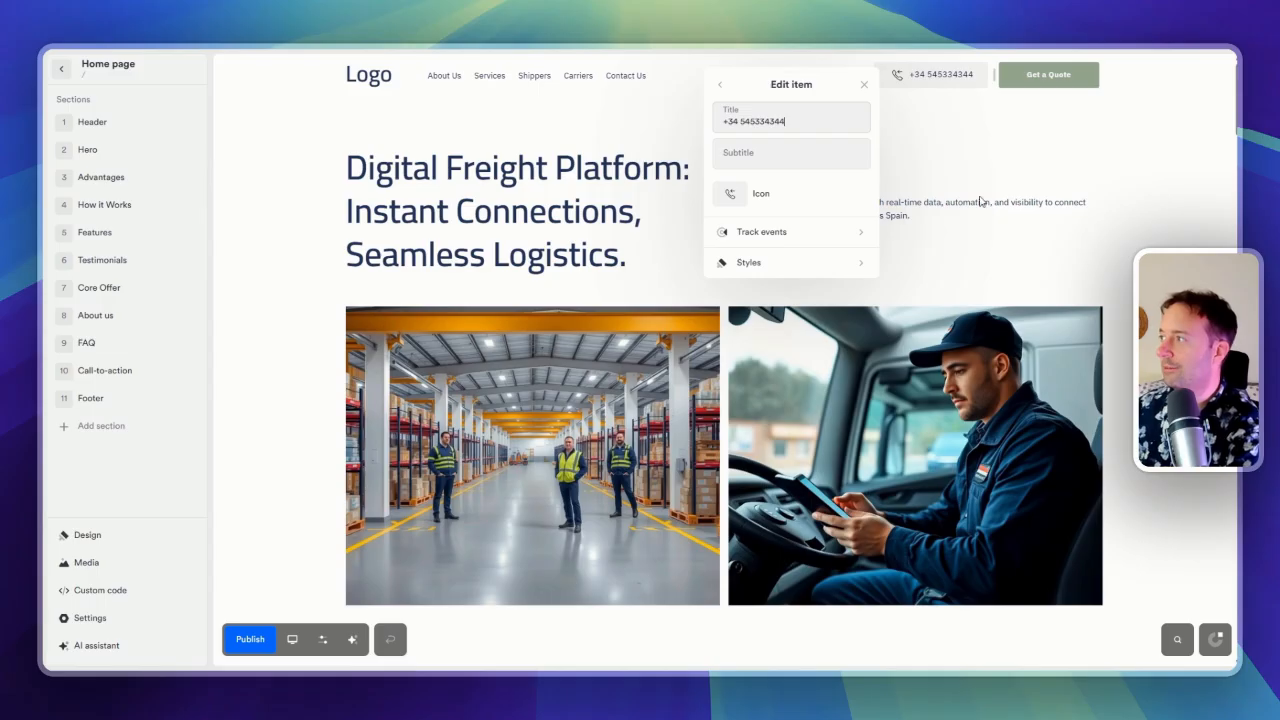
click(983, 201)
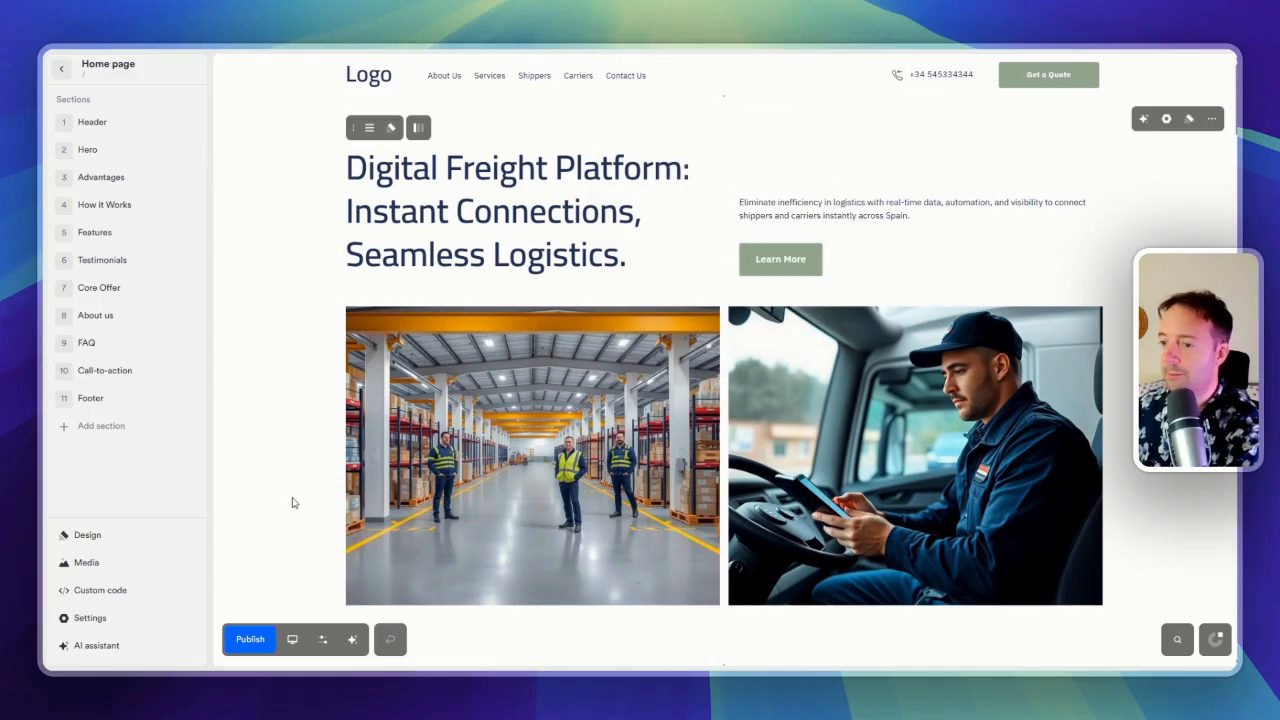
Apply the black, blue and pink color palette and the Inter font pair to the site design
click(137, 536)
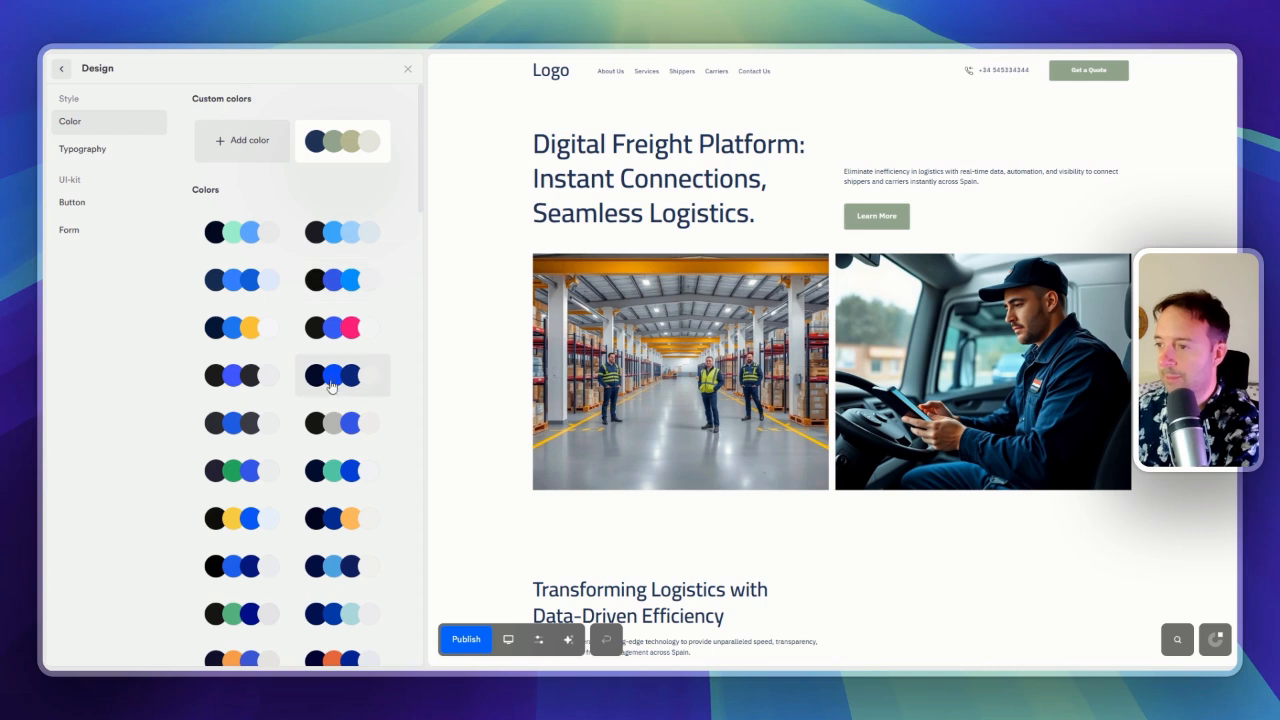
click(332, 328)
click(284, 411)
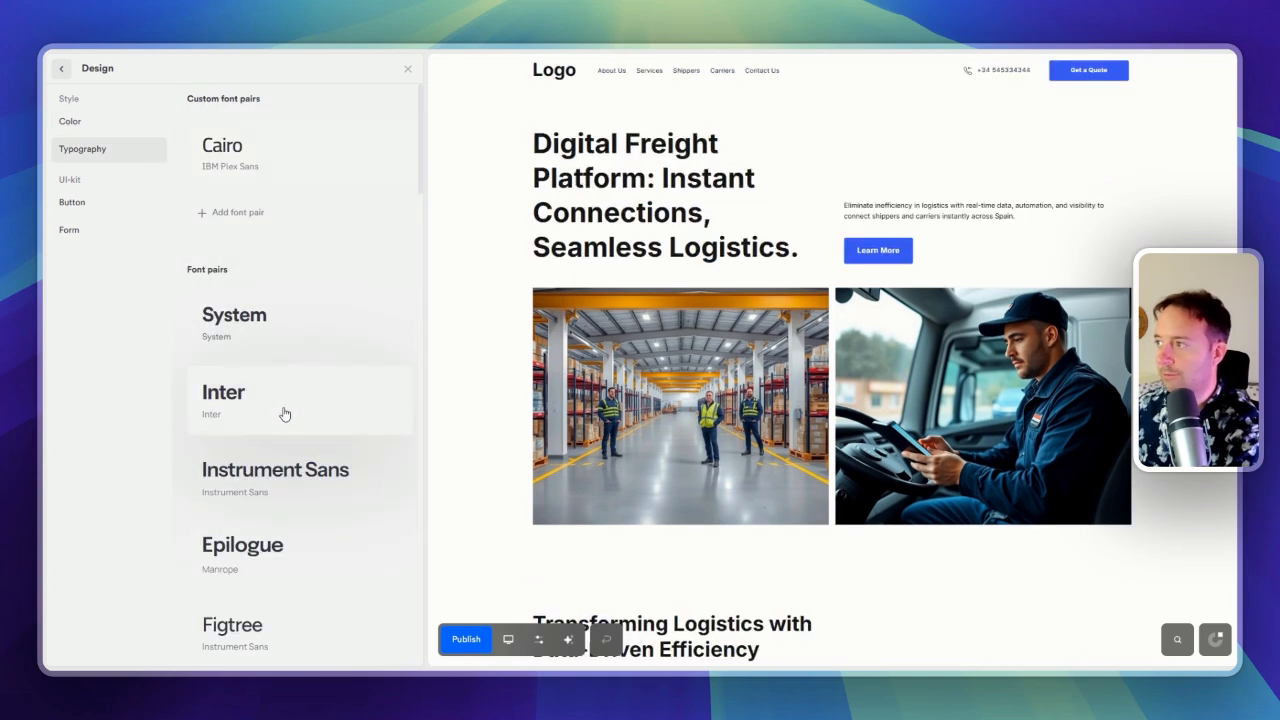
Apply the Instrument Sans font pair to the site's typography
click(278, 343)
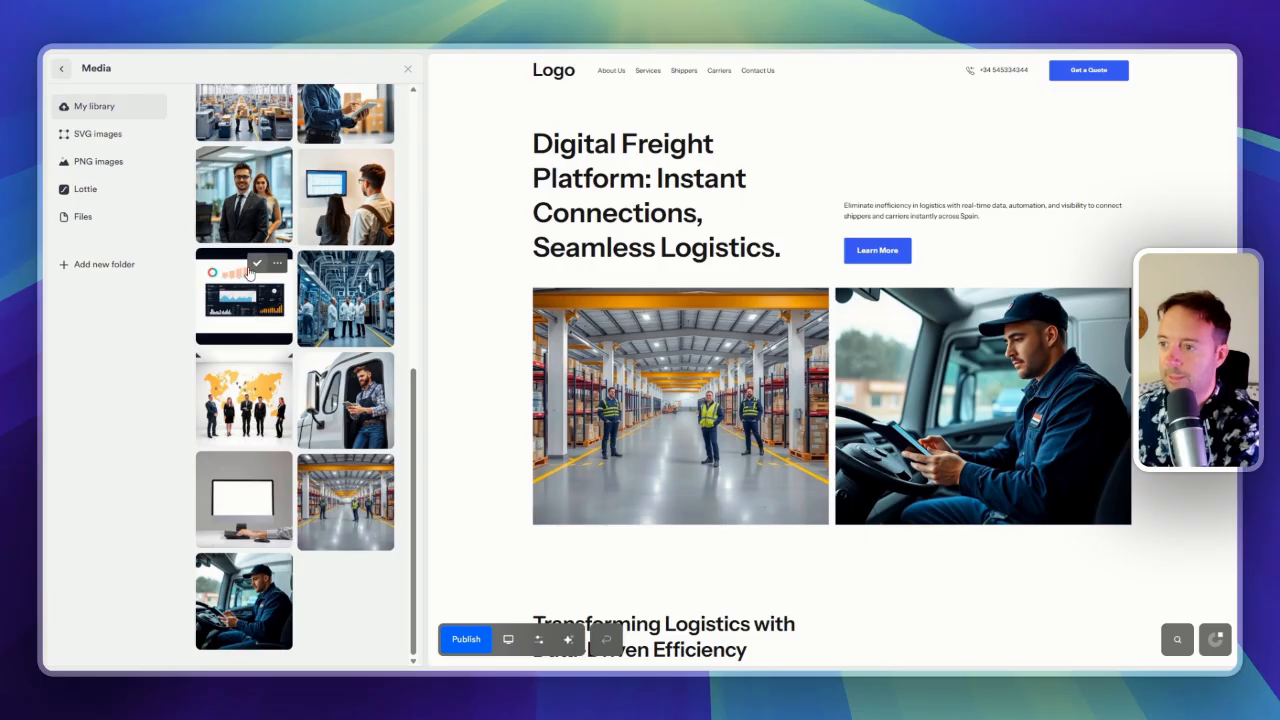
click(278, 468)
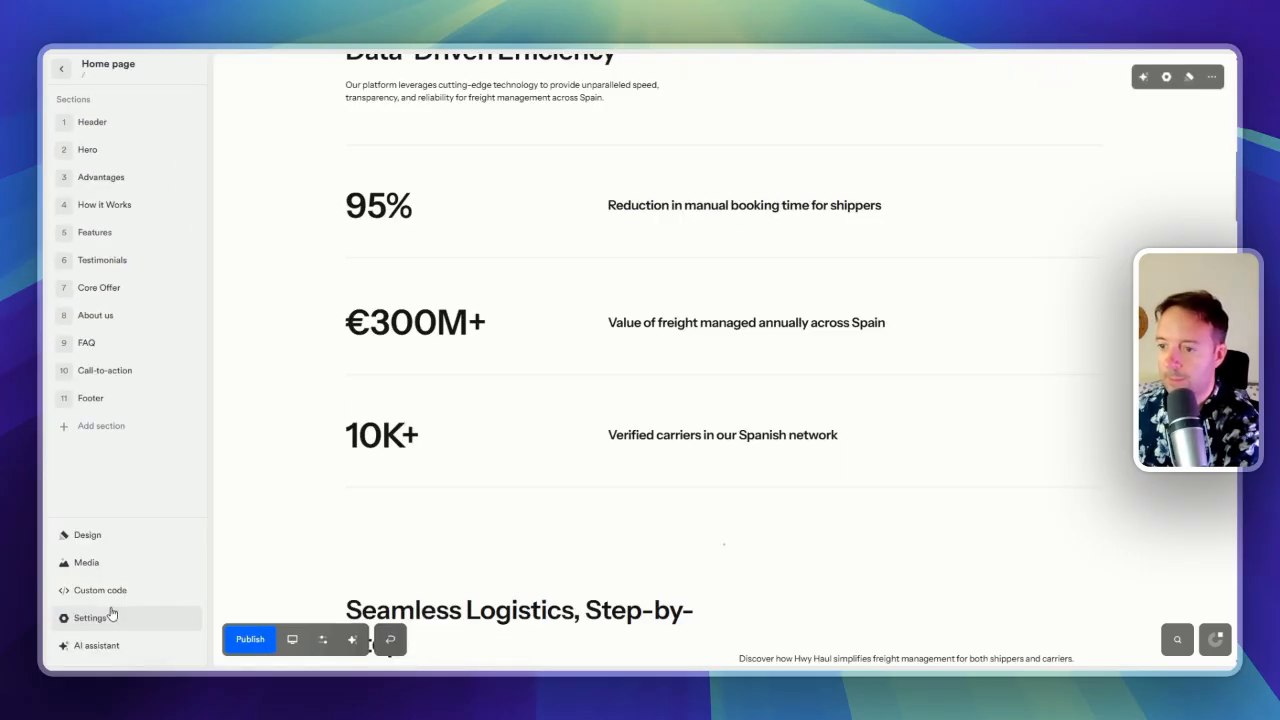
Generate a multi-step form section with the AI assistant from the prompt "add a relevant survey for people coming to my website"
click(108, 591)
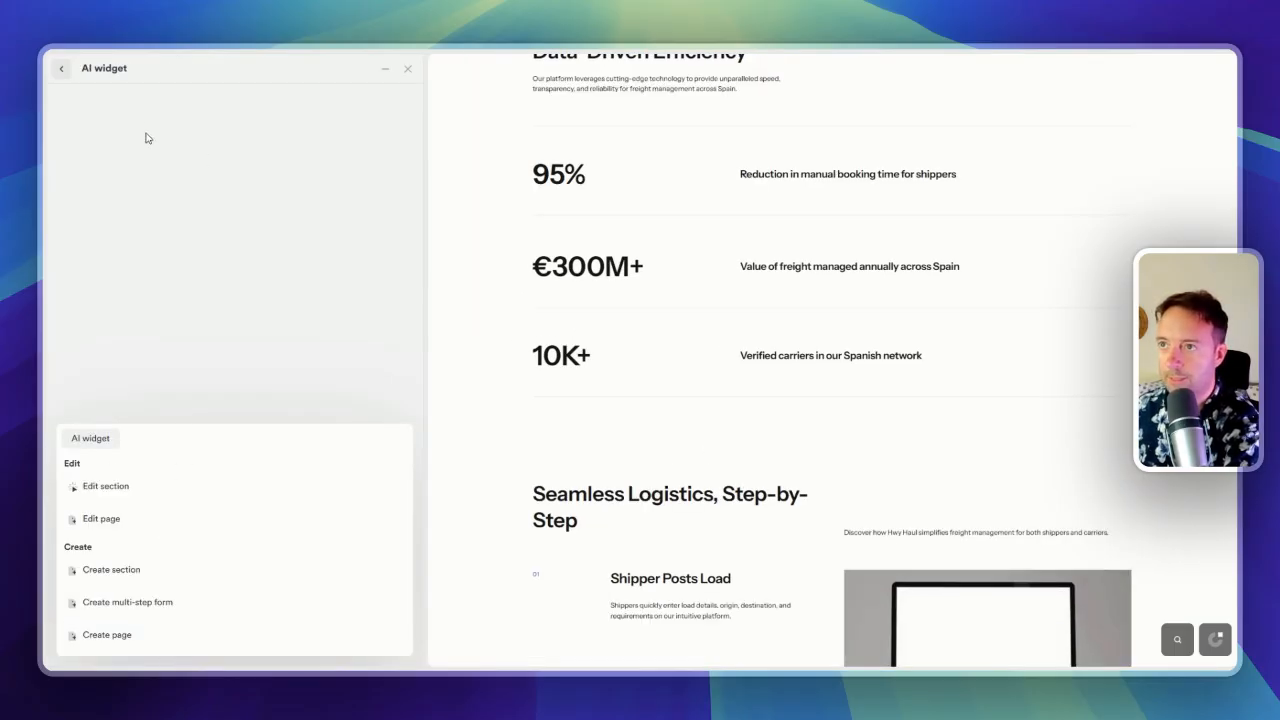
click(159, 602)
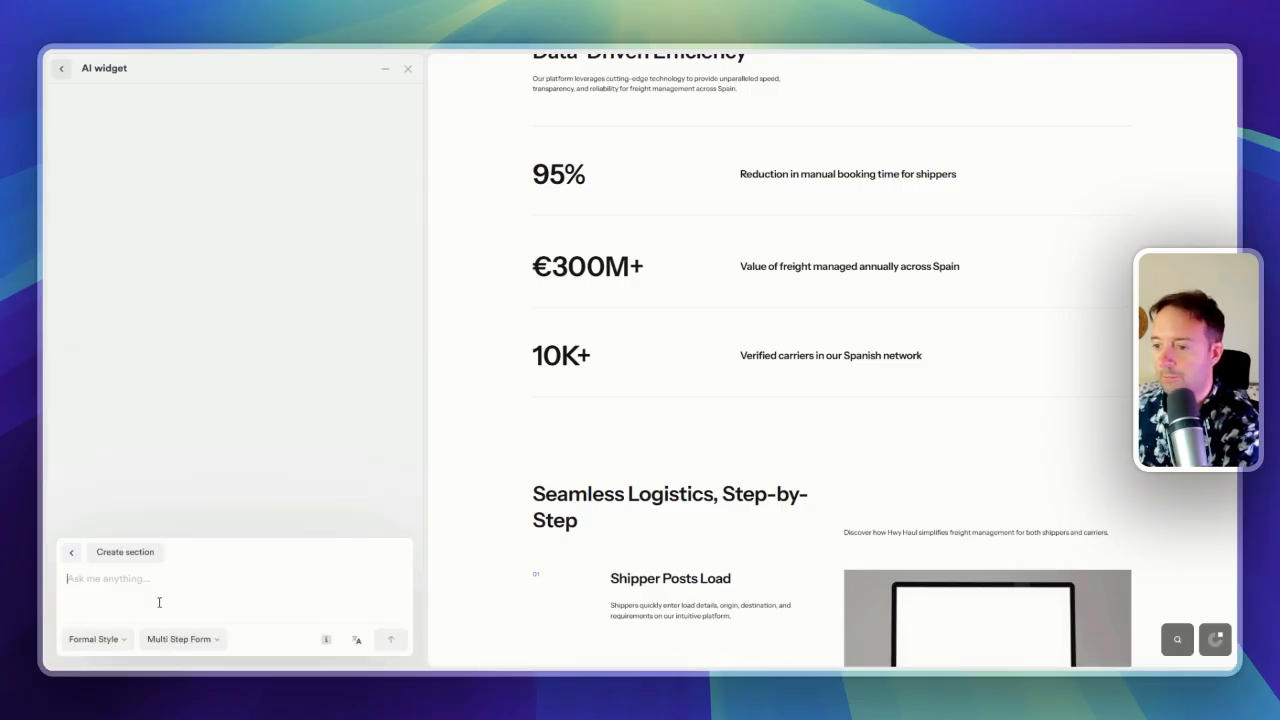
text(add)
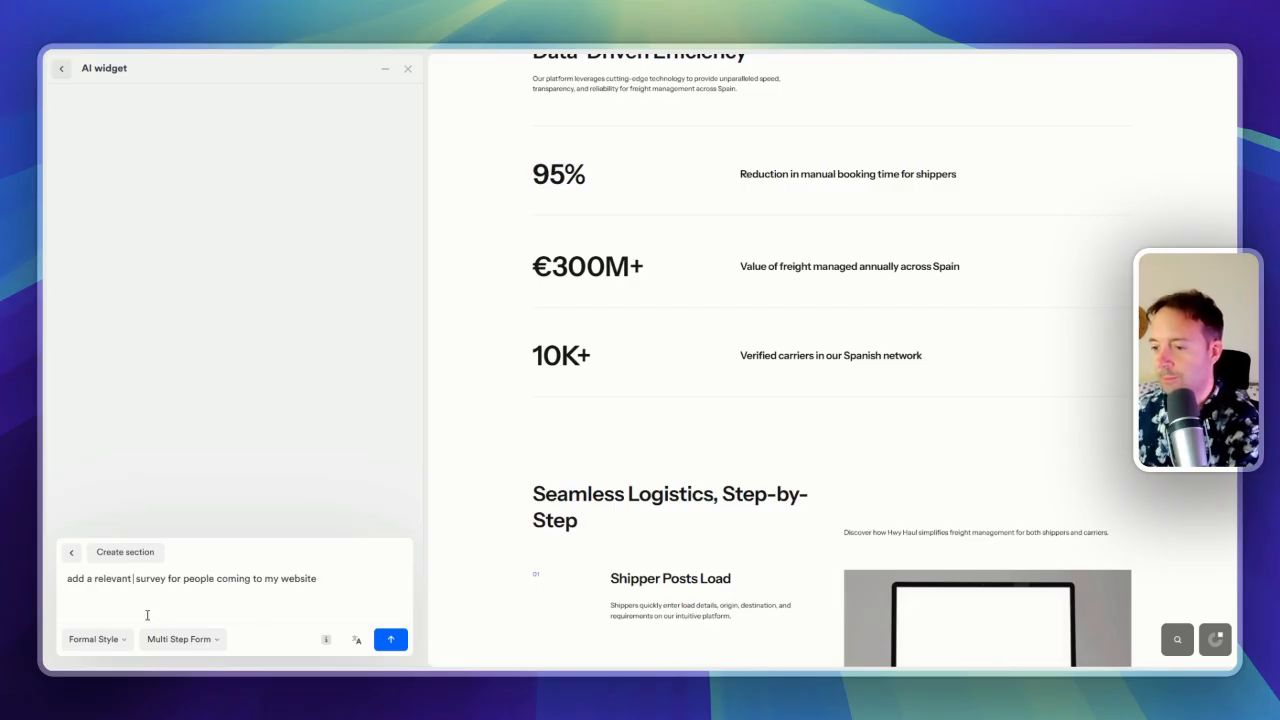
key(Return)
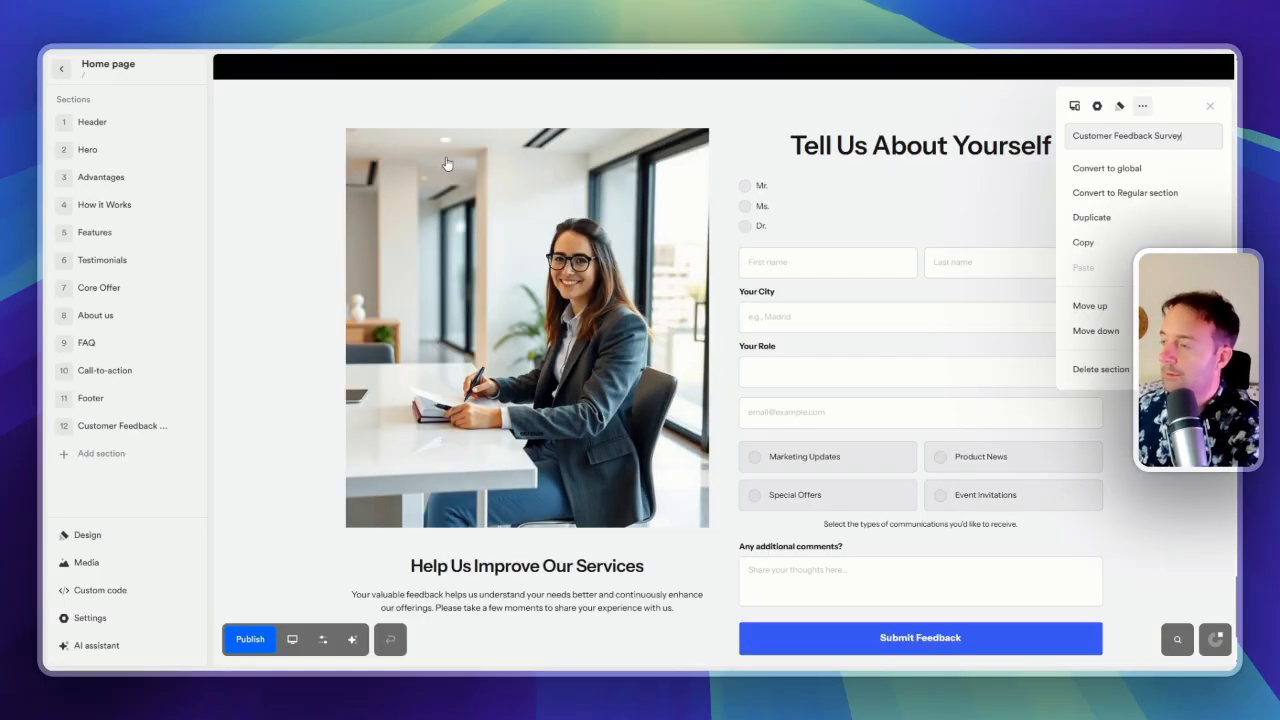
Move the Customer Feedback Survey section up one position so it sits above the footer, and close its section options
scroll(700, 231, up, 3)
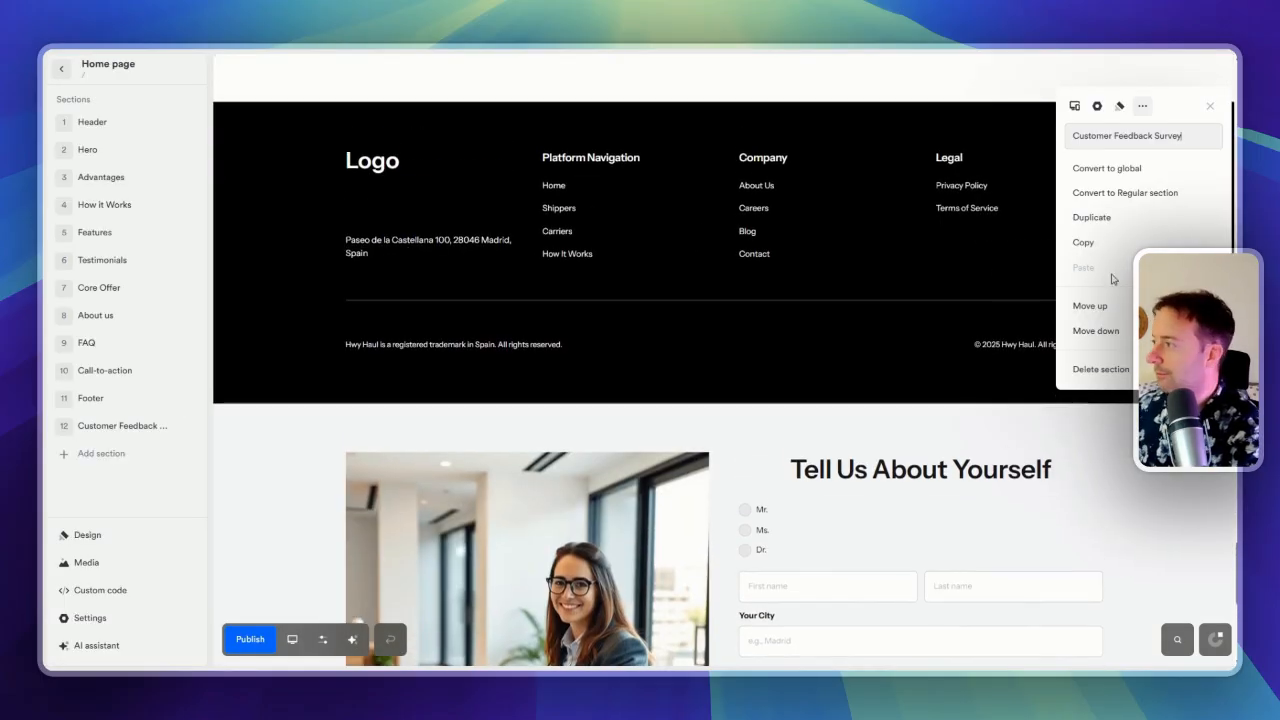
click(1106, 306)
scroll(812, 286, down, 3)
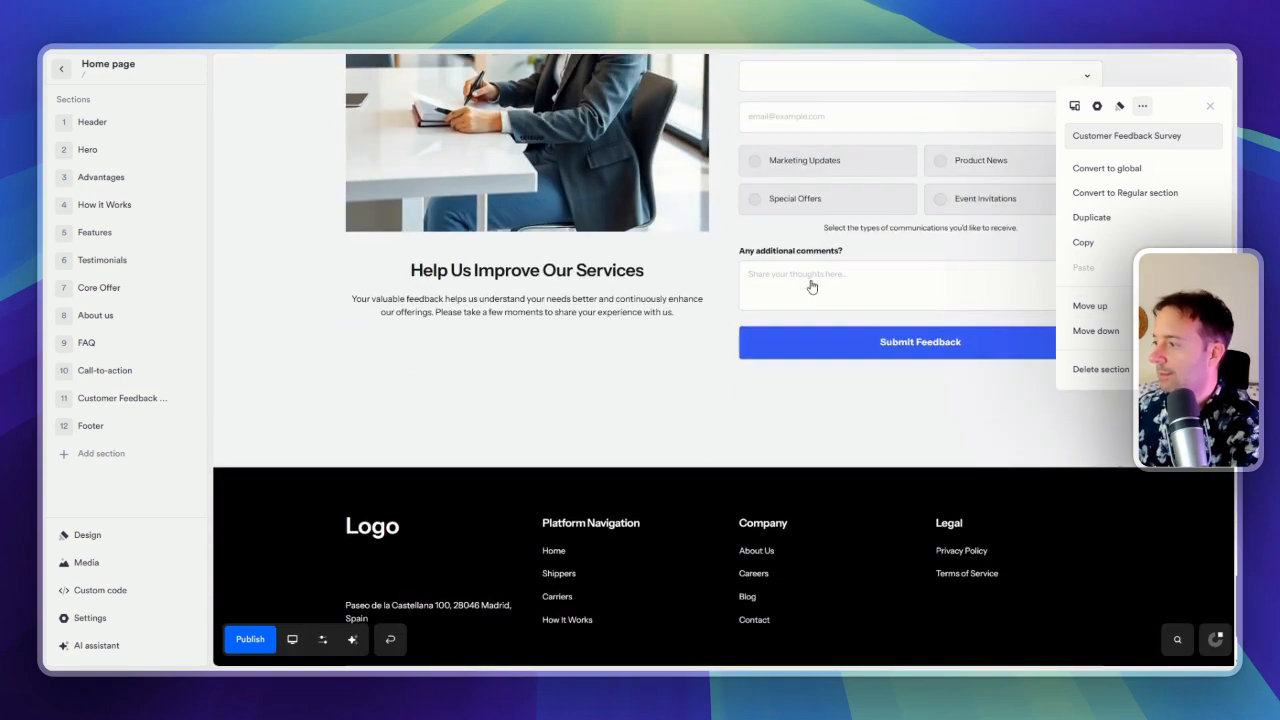
scroll(792, 394, up, 3)
click(1208, 107)
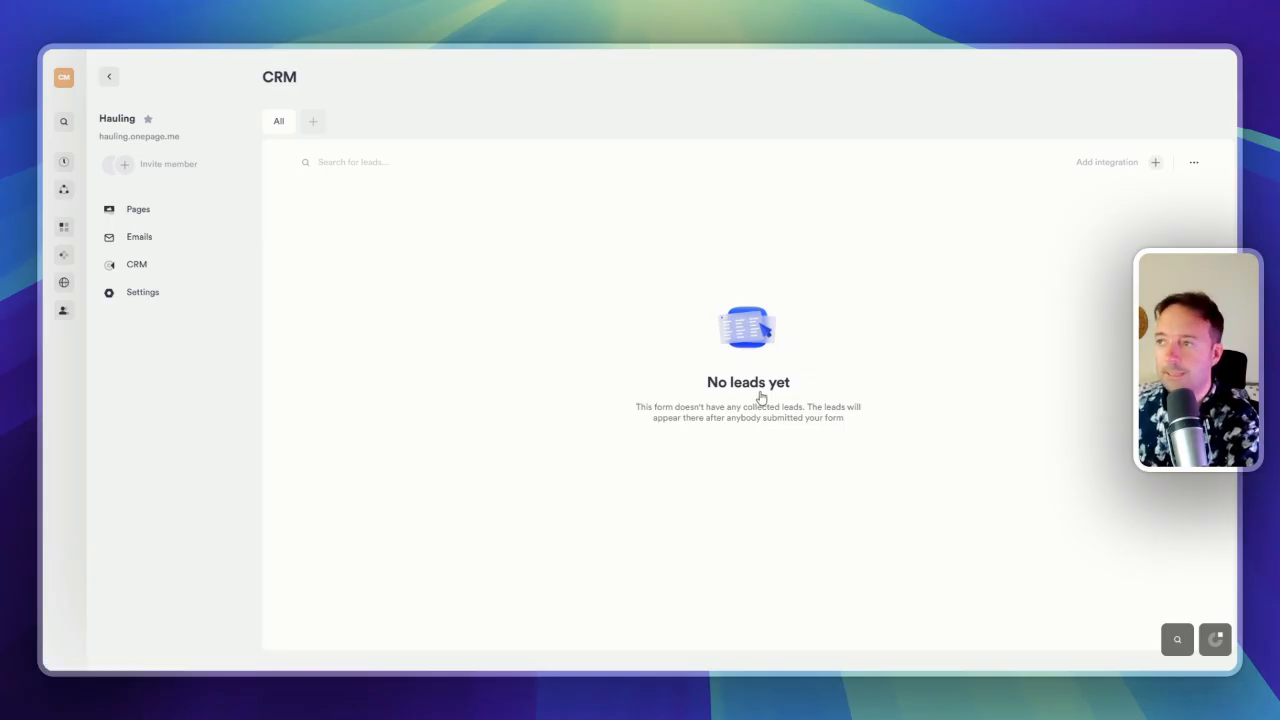
Return from the CRM to the Home page editor and submit hauling.com as the custom domain to connect
click(132, 209)
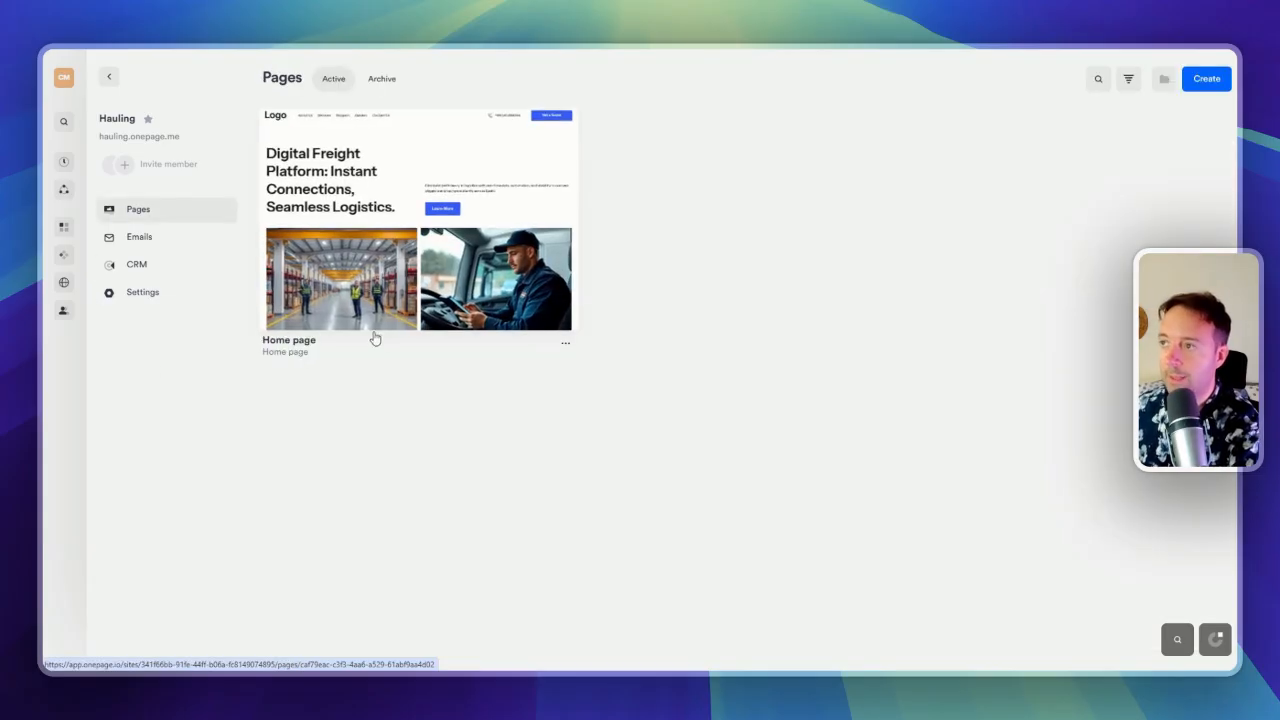
click(295, 353)
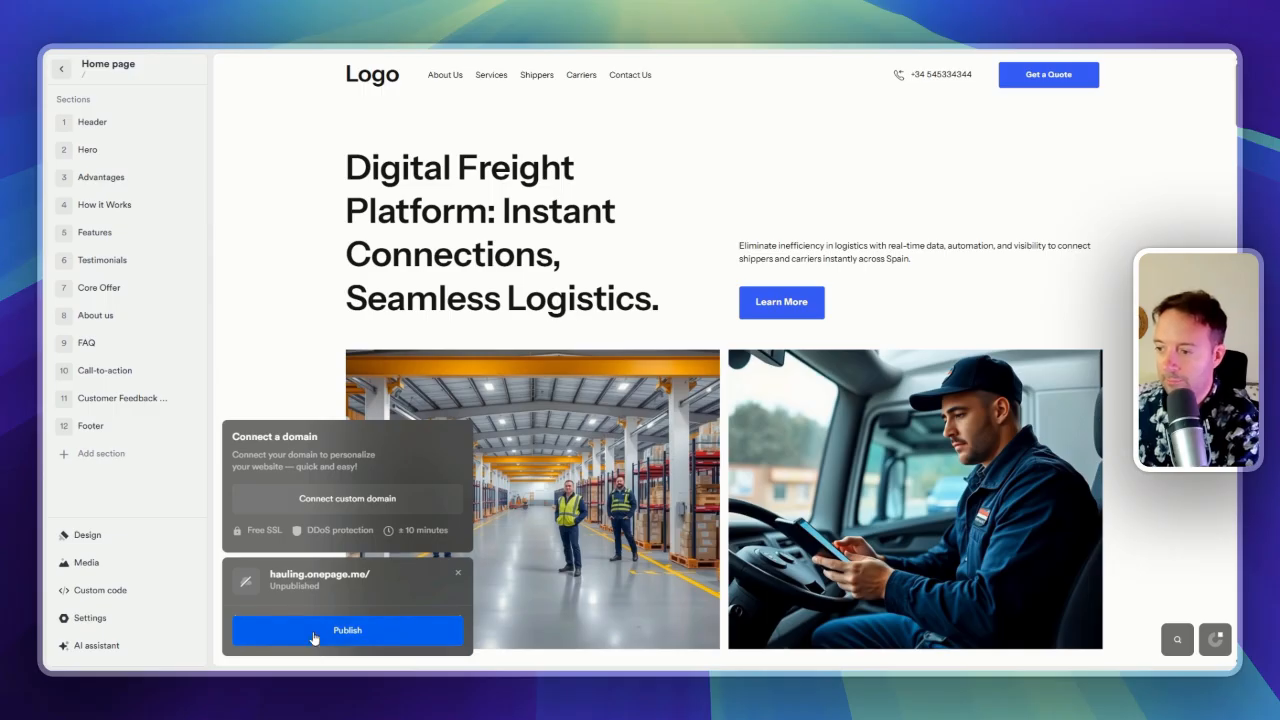
click(326, 500)
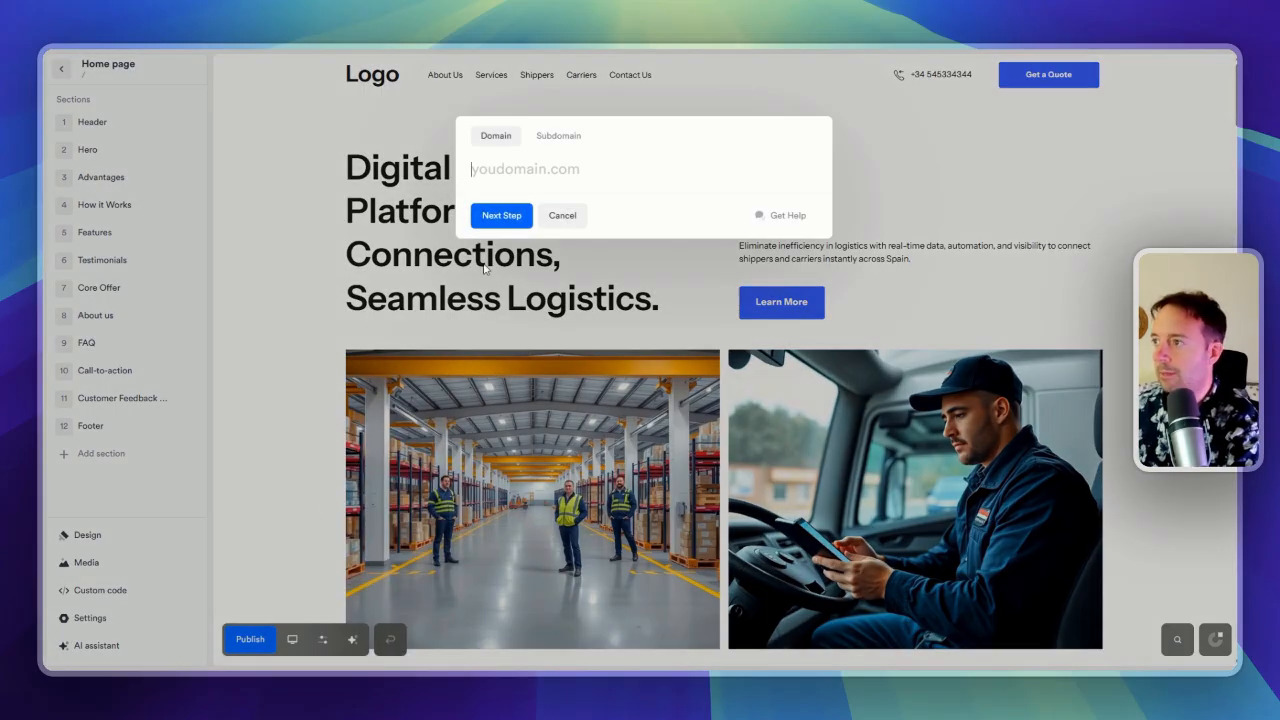
text(hauling.com)
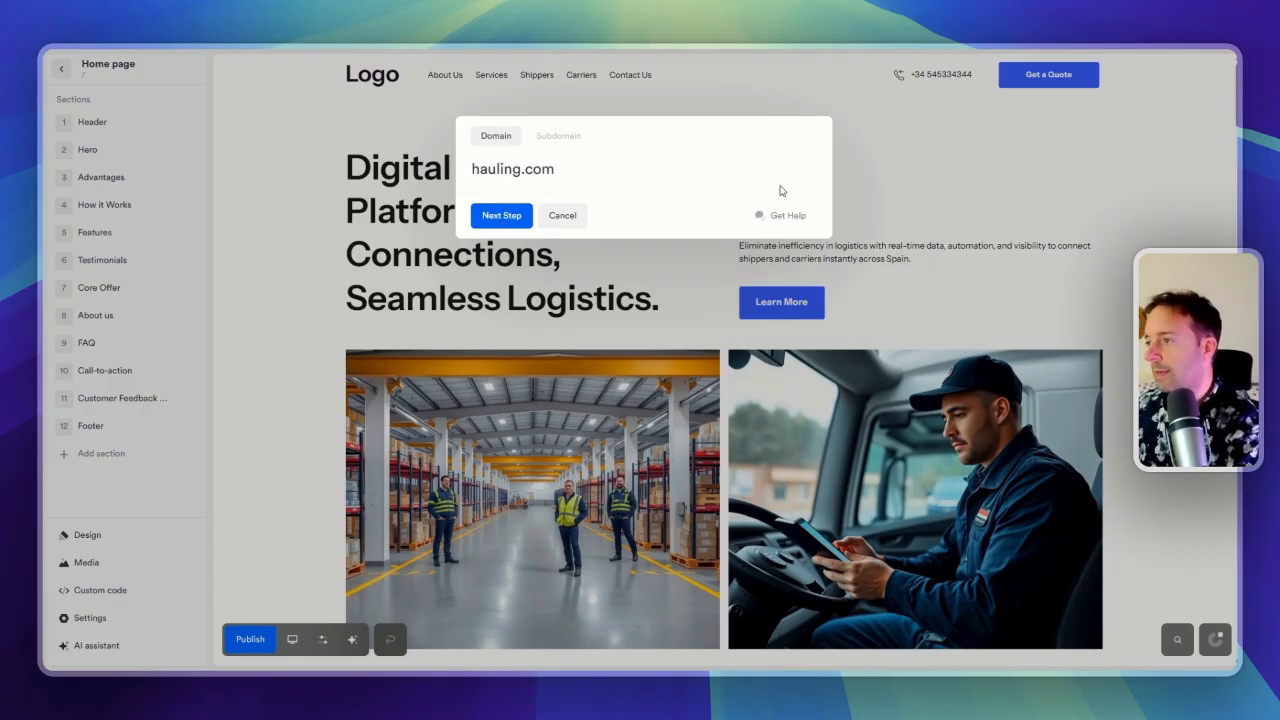
click(501, 215)
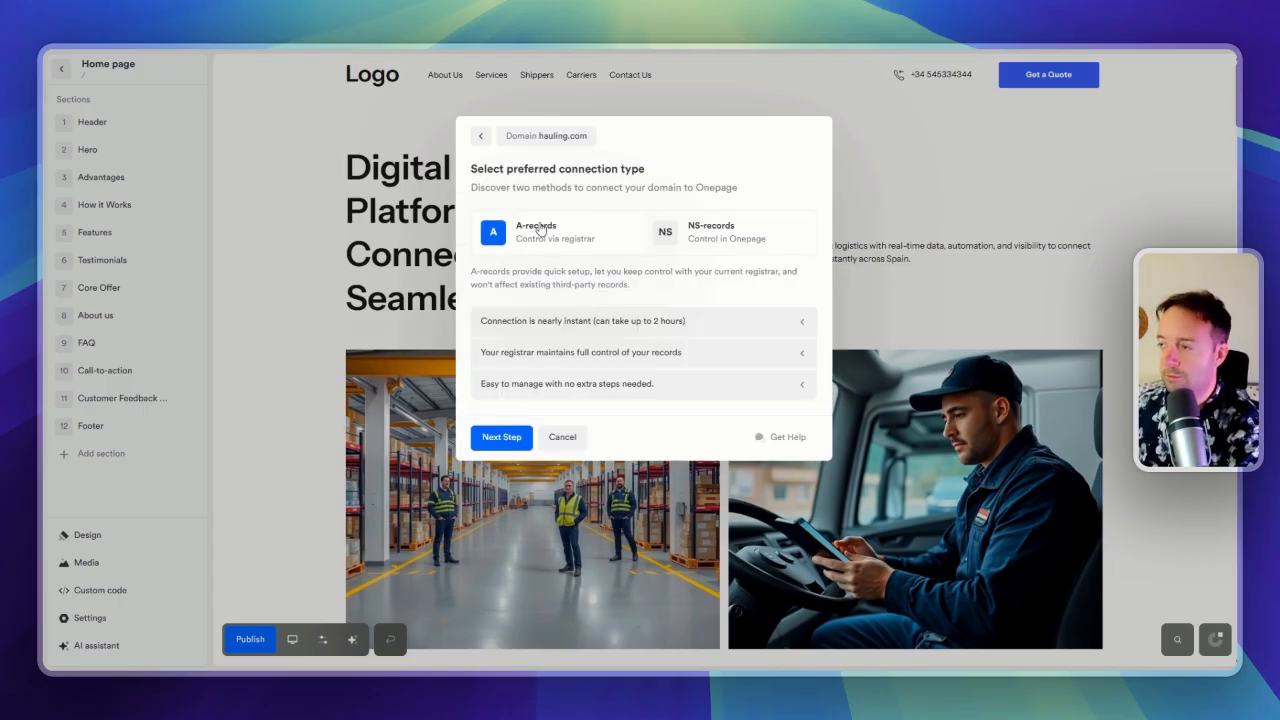